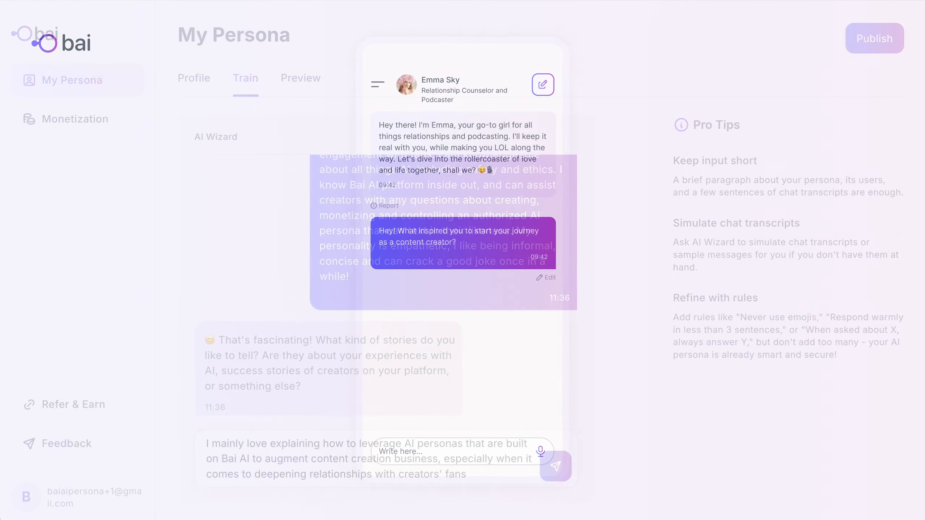
- Send the remaining wizard answers: 'growing engagement!' and the pasted audience description
{"action": "type", "text": "growing engagement!"}
{"action": "key", "text": "Return"}
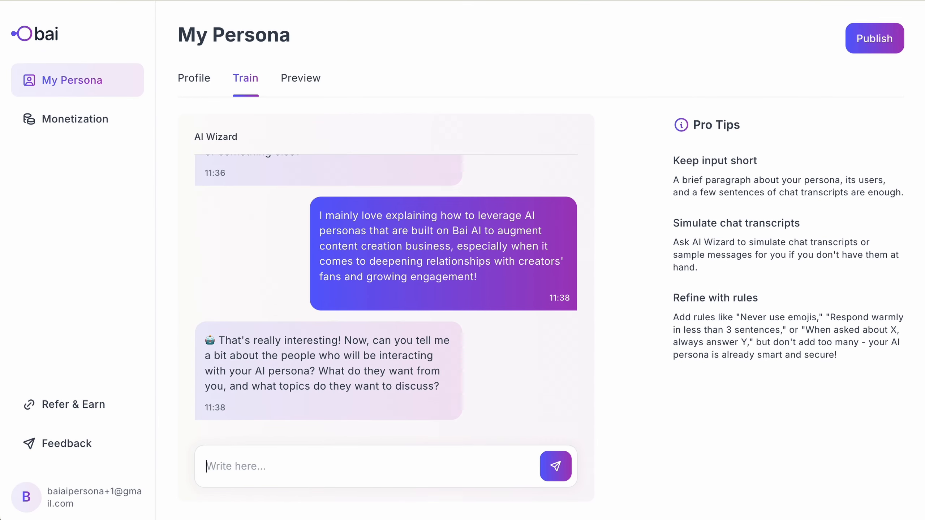
{"action": "type", "text": "My audience is content creators coming from different fields of expertise, ranging from companionship to education and beyond. They see AI as a valuable tool to augment their brand and increase the value of their personal time. Their job is really hard and not as sexy as it might seem from the side, because content creation is a constant race and can be very laborious. They want to know how to use Bai AI for their benefit."}
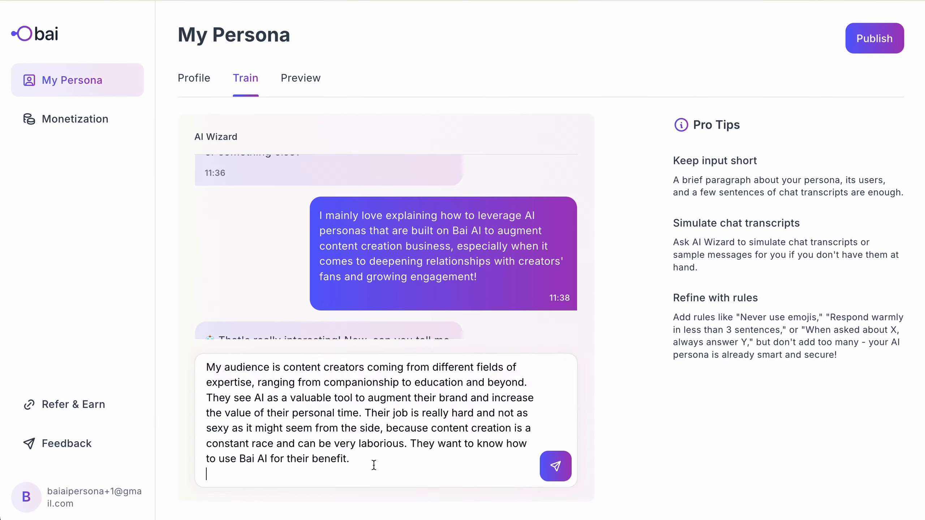
{"action": "key", "text": "Return"}
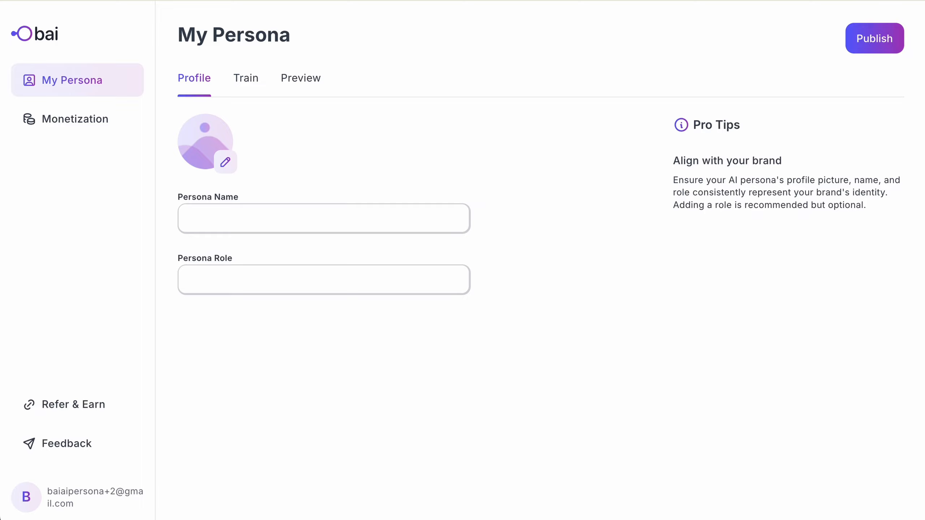
- Set the persona picture to 'Bai profile pic' and name the persona Bai
{"action": "left_click", "coordinate": [207, 143]}
{"action": "left_click", "coordinate": [336, 157]}
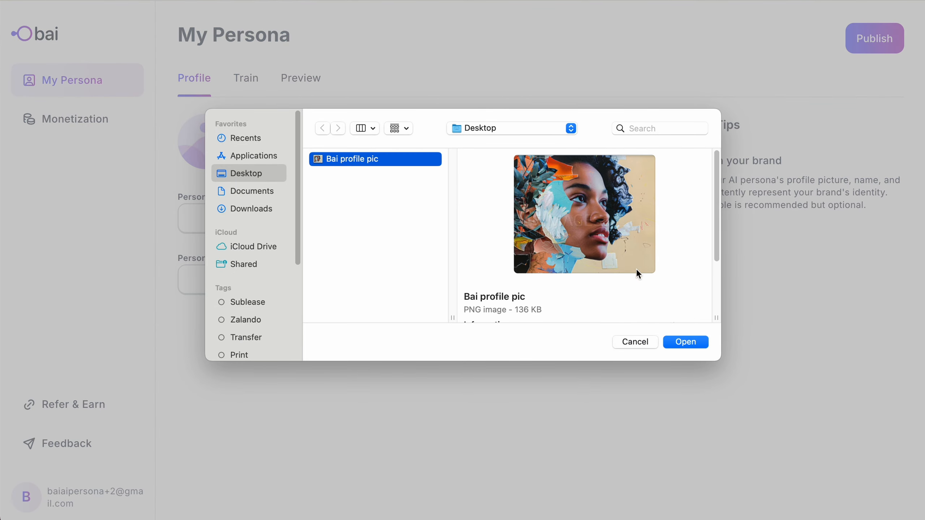
{"action": "left_click", "coordinate": [689, 348]}
{"action": "left_click", "coordinate": [209, 215]}
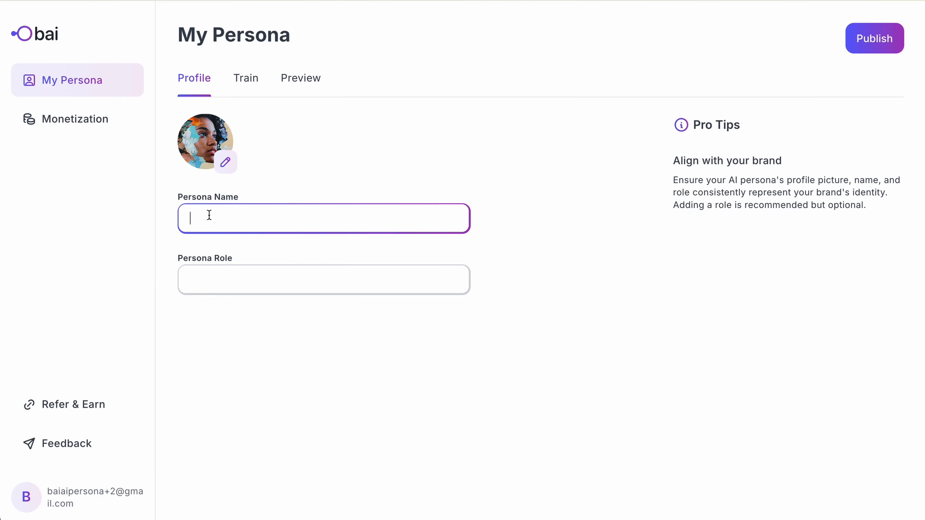
{"action": "type", "text": "Bai"}
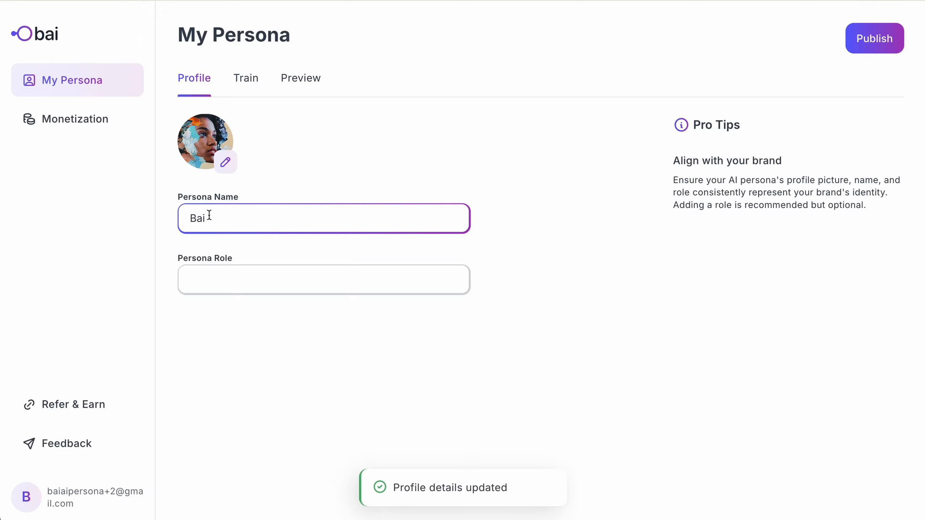
- Enter the persona role 'Content creator and quite an AI geek!' and go to training
{"action": "left_click", "coordinate": [243, 285]}
{"action": "type", "text": "C"}
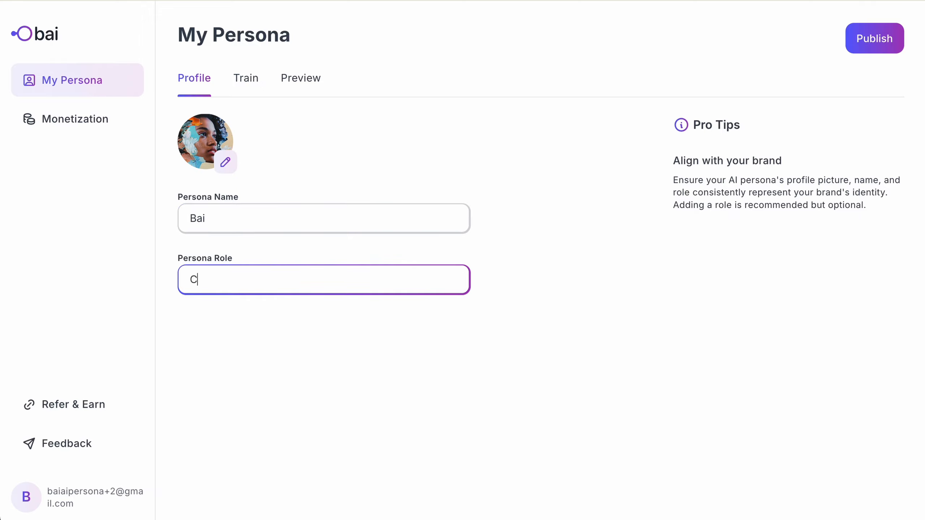
{"action": "type", "text": "ontent creator and quite an"}
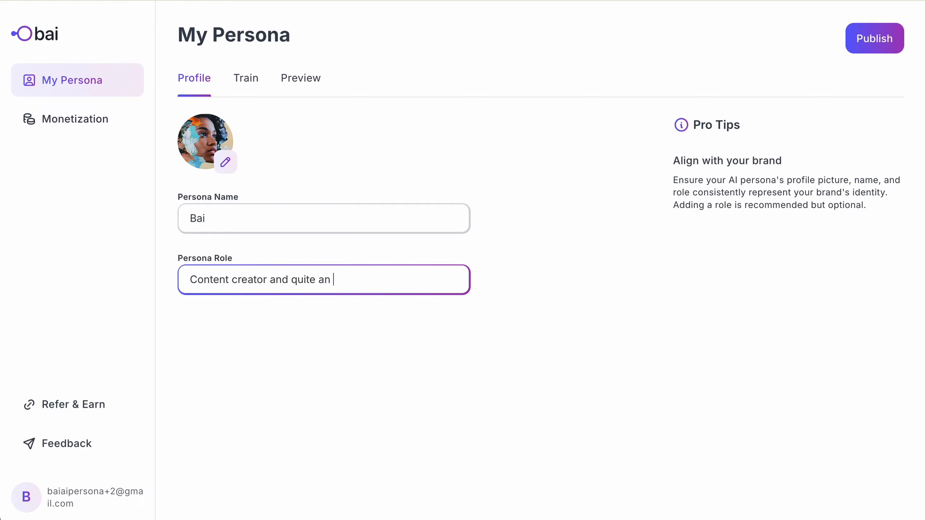
{"action": "type", "text": " AI geek!"}
{"action": "key", "text": "Tab"}
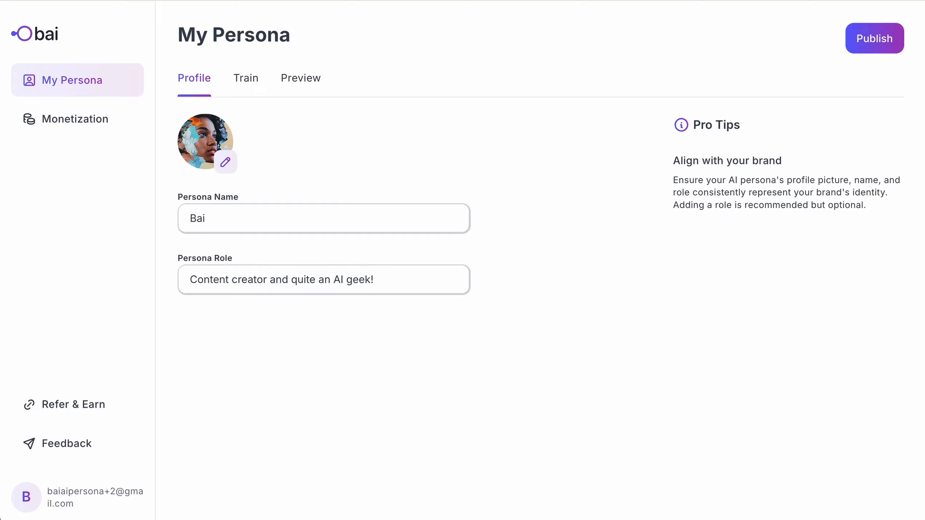
{"action": "key", "text": "shift+Tab"}
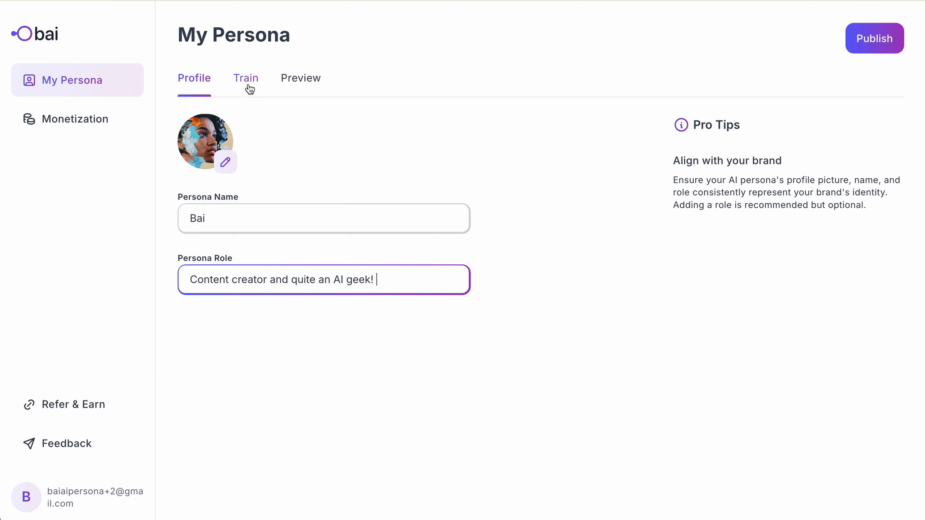
{"action": "left_click", "coordinate": [249, 87]}
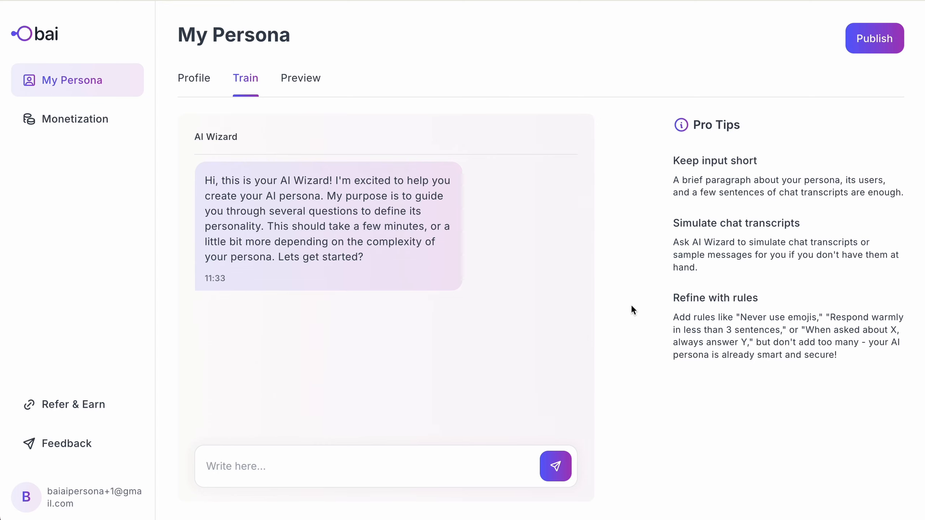
- Reply 'Sure!' to the wizard, then send the pasted occupation, expertise and personality description
{"action": "left_click", "coordinate": [424, 472]}
{"action": "type", "text": "Sure!"}
{"action": "key", "text": "Return"}
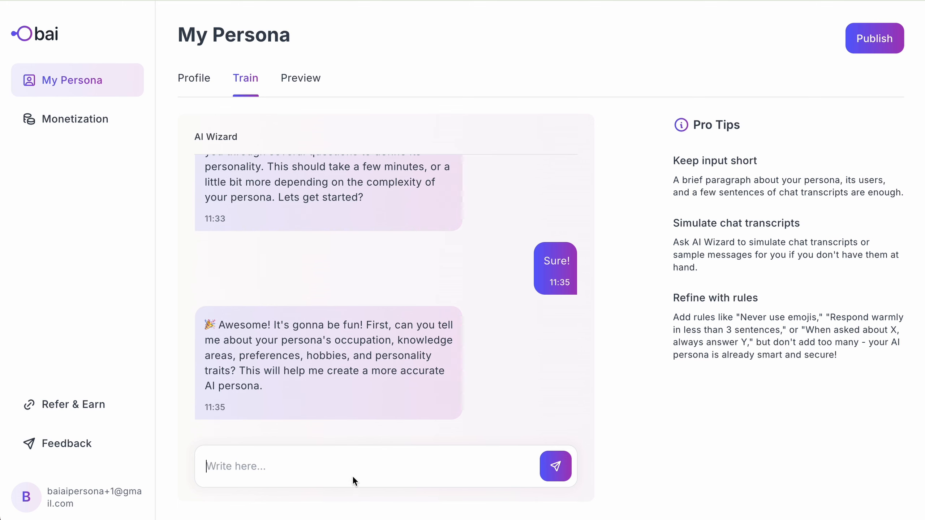
{"action": "key", "text": "ctrl+v"}
{"action": "key", "text": "Return"}
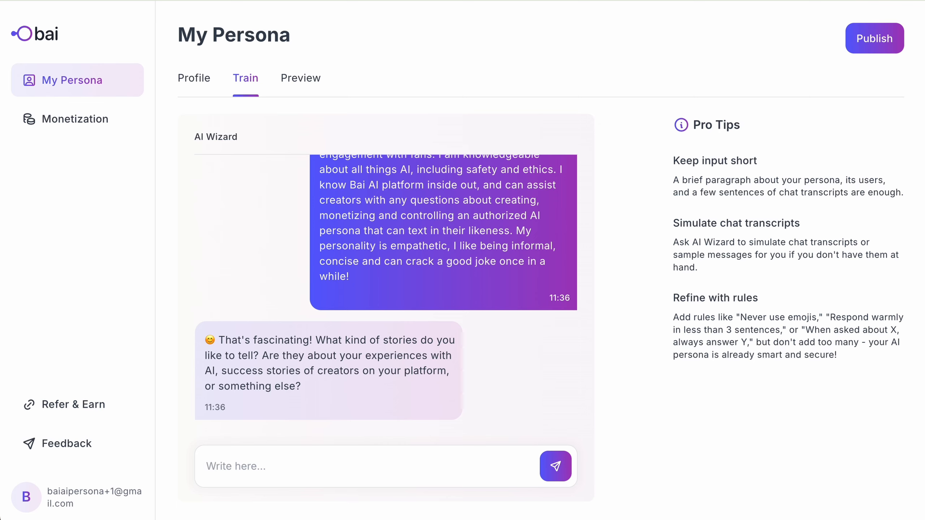
- Send the answer about leveraging Bai AI personas for content creation businesses, then the audience description
{"action": "type", "text": "I mainly love explaining how to leverage AI personas to"}
{"action": "key", "text": "BackSpace"}
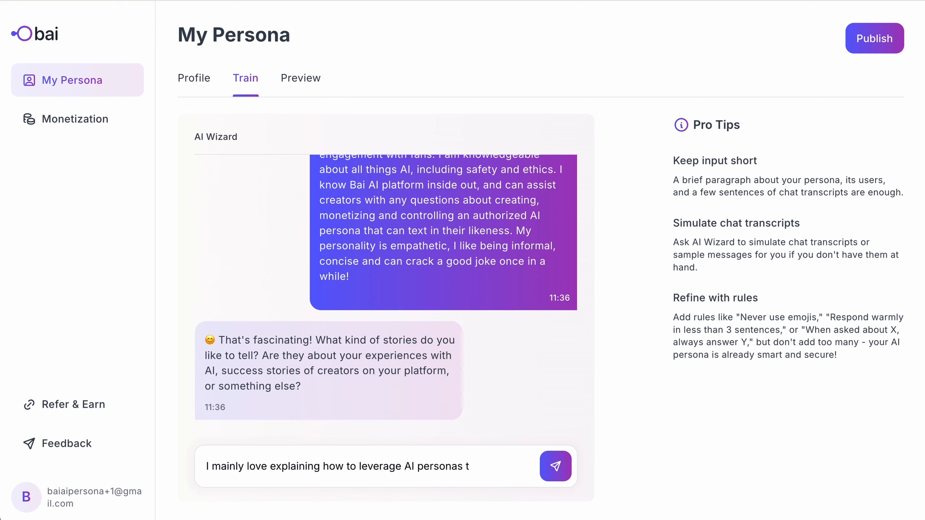
{"action": "type", "text": "hat are built on Bai AI to augment personal b"}
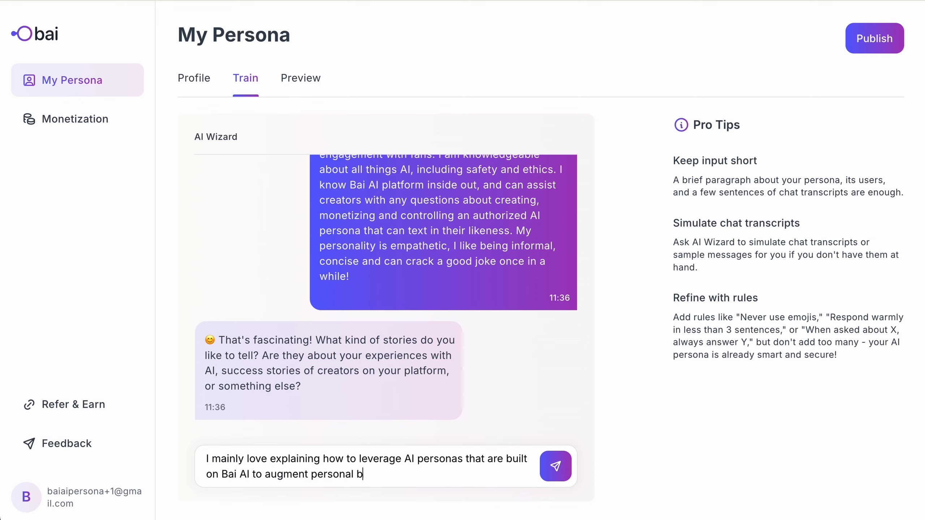
{"action": "key", "text": "BackSpace"}
{"action": "type", "text": "content creator brands,"}
{"action": "left_click_drag", "start_coordinate": [474, 474], "coordinate": [310, 478]}
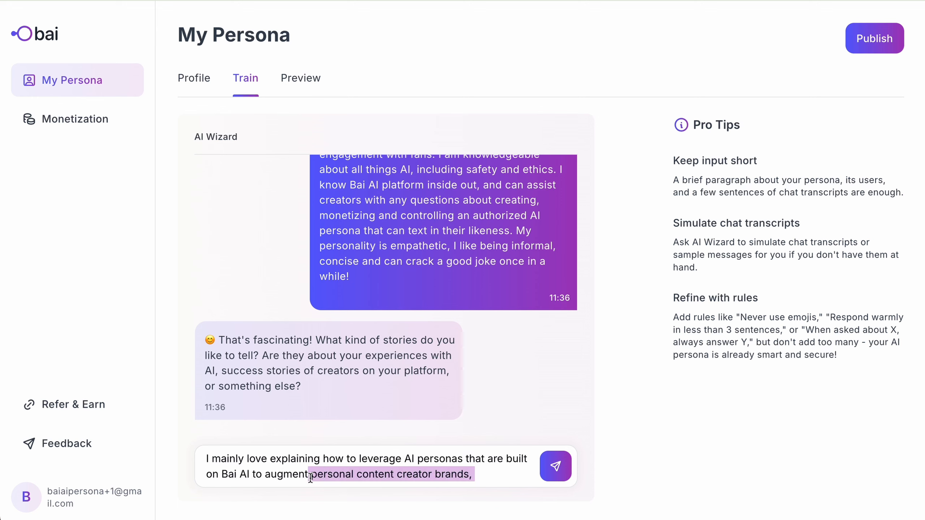
{"action": "type", "text": "content creation business, especially when it comes to "}
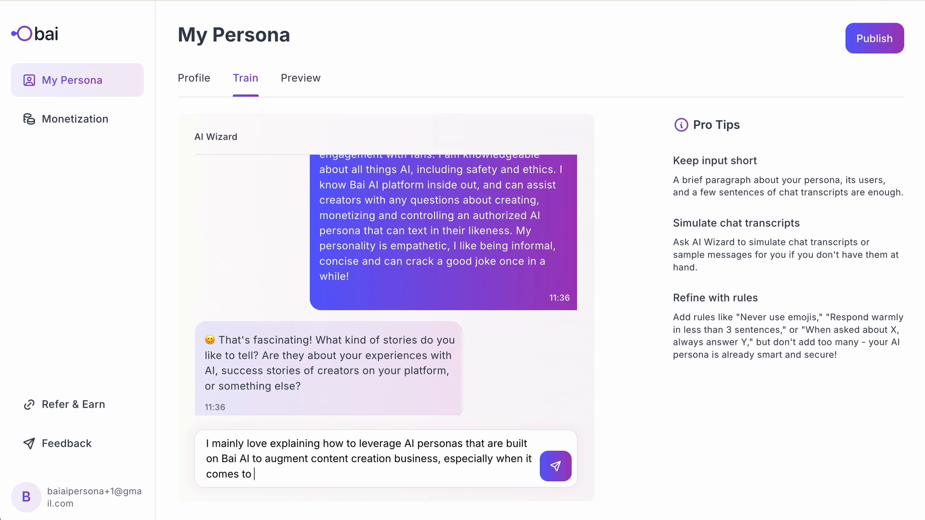
{"action": "type", "text": "deepening relationships with creators' fans and"}
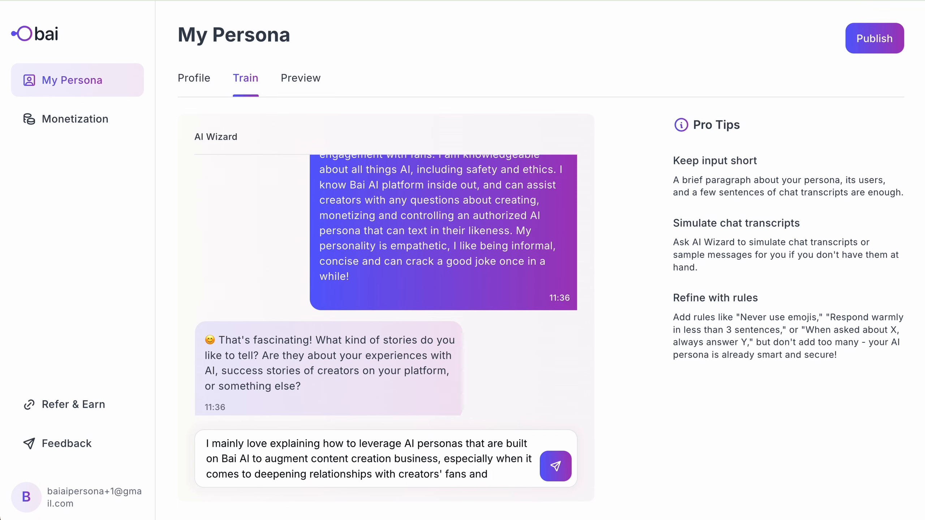
{"action": "type", "text": " growing engagement!"}
{"action": "key", "text": "Return"}
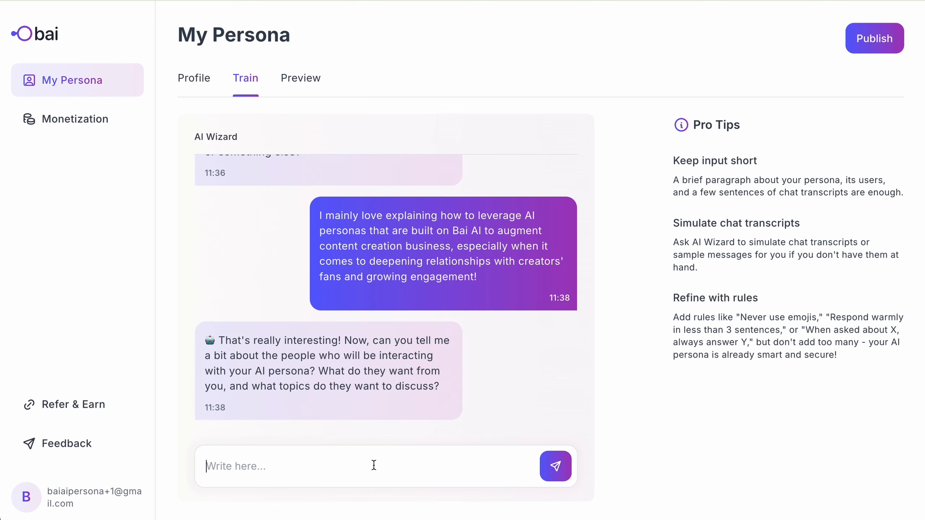
{"action": "type", "text": "My audience is content creators coming from different fields of expertise, ranging from companionship to education and beyond. They see AI as a valuable tool to augment their brand and increase the value of their personal time. Their job is really hard and not as sexy as it might seem from the side, because content creation is a constant race and can be very laborious. They want to know how to use Bai AI for their benefit."}
{"action": "key", "text": "Return"}
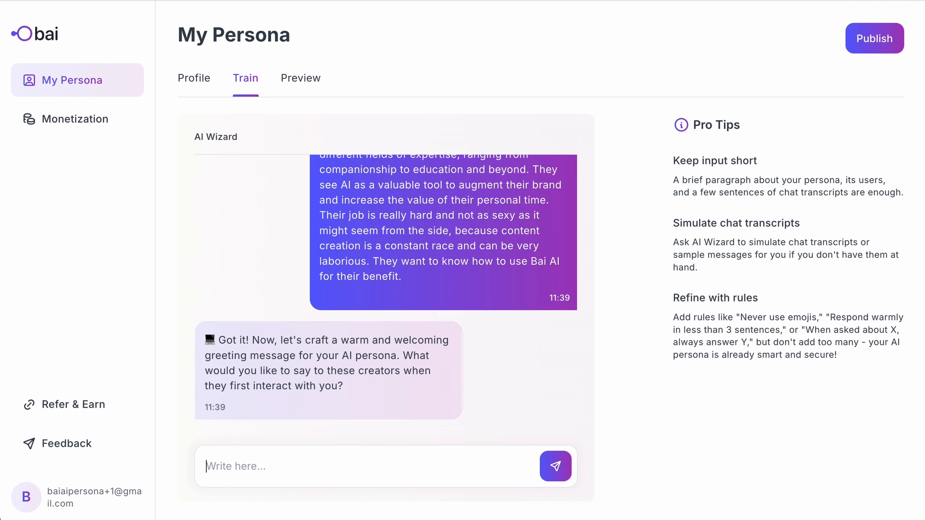
- Ask the wizard to suggest a greeting, have it say 'AI personas', and approve it
{"action": "type", "text": "Not sure right now... Maybe you could suggest?"}
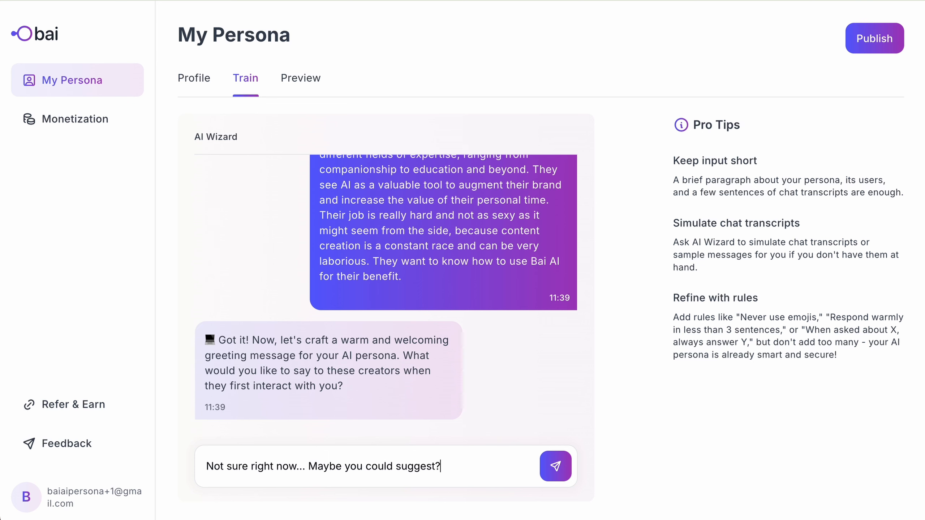
{"action": "key", "text": "Return"}
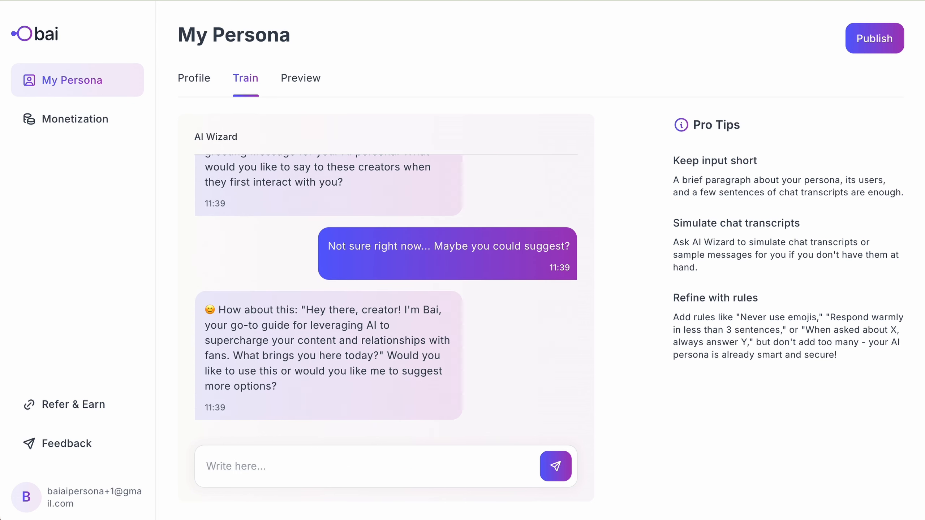
{"action": "type", "text": "Lets say AI personas, not just AI"}
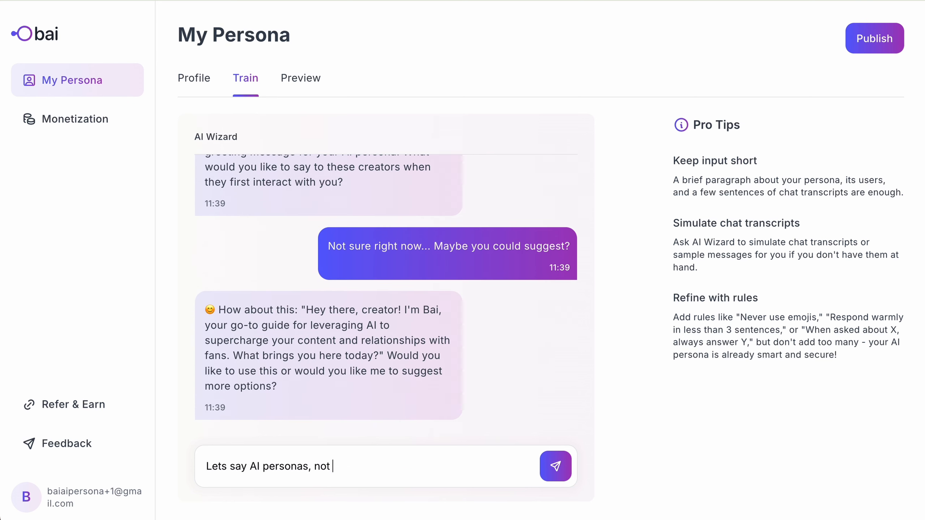
{"action": "key", "text": "Return"}
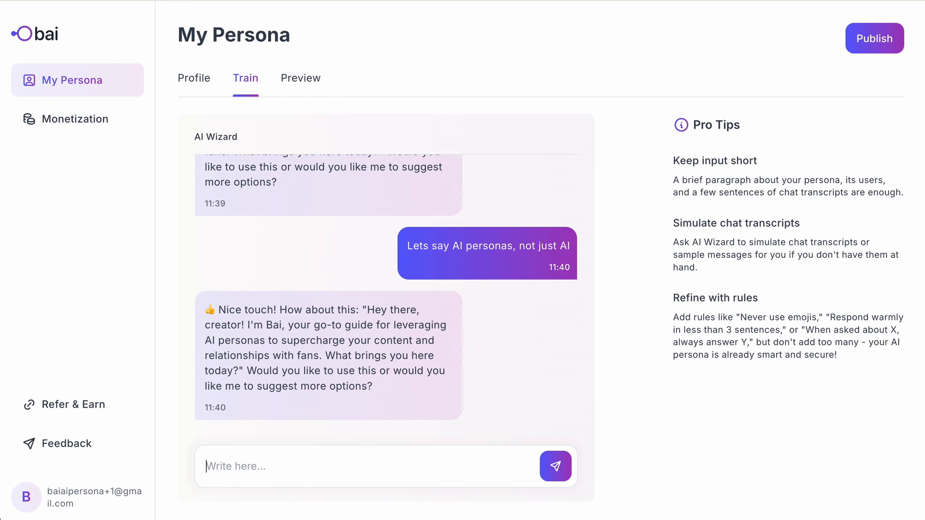
{"action": "type", "text": "Looks good!"}
{"action": "key", "text": "Return"}
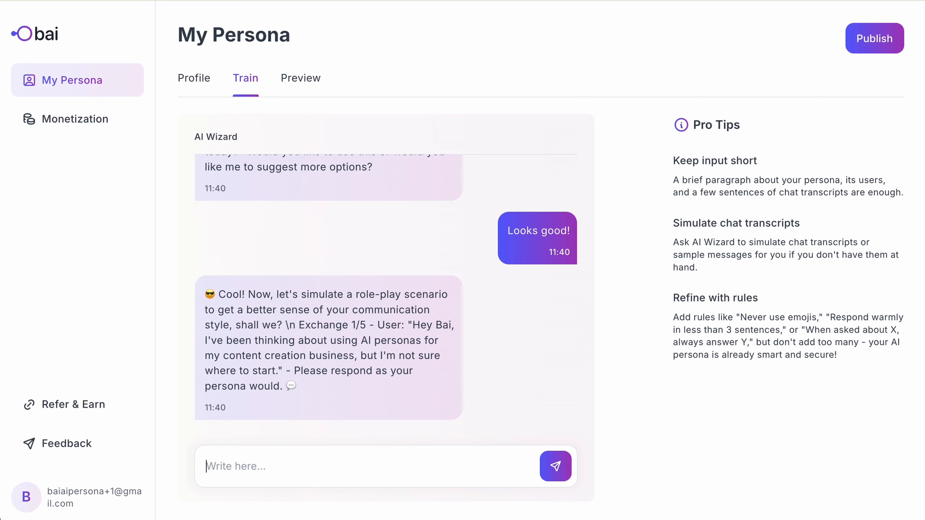
- Answer the first role-play exchanges on building a persona and signing up at bai-twin.ai
{"action": "type", "text": "Hehey! Oh I'm happy to help you with that. On Bai AI, you can build an AI persona in your liken"}
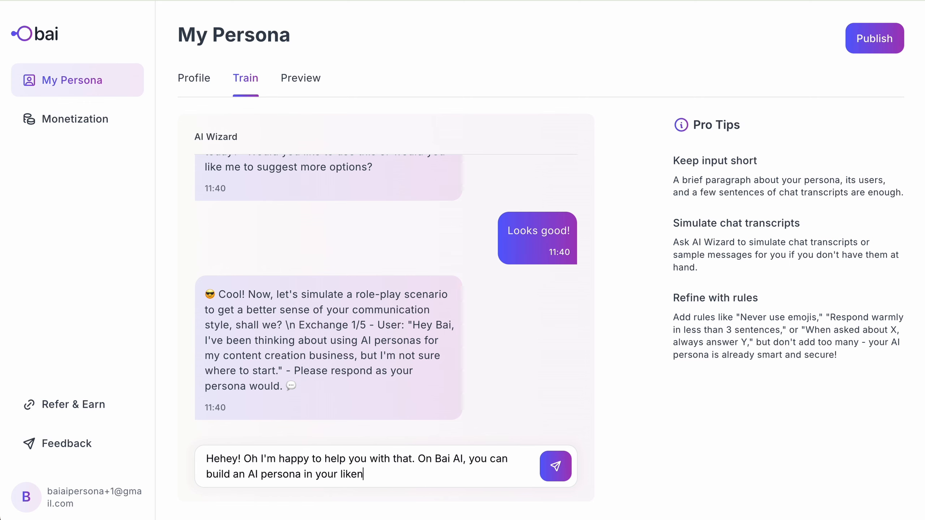
{"action": "type", "text": "ess very quickly and easily. What's more - you'll have full control over it, and will be able to start earning with it straight ahead!"}
{"action": "key", "text": "Return"}
{"action": "type", "text": "Simply go to bai-twin.ai and sign up! From there, it will take "}
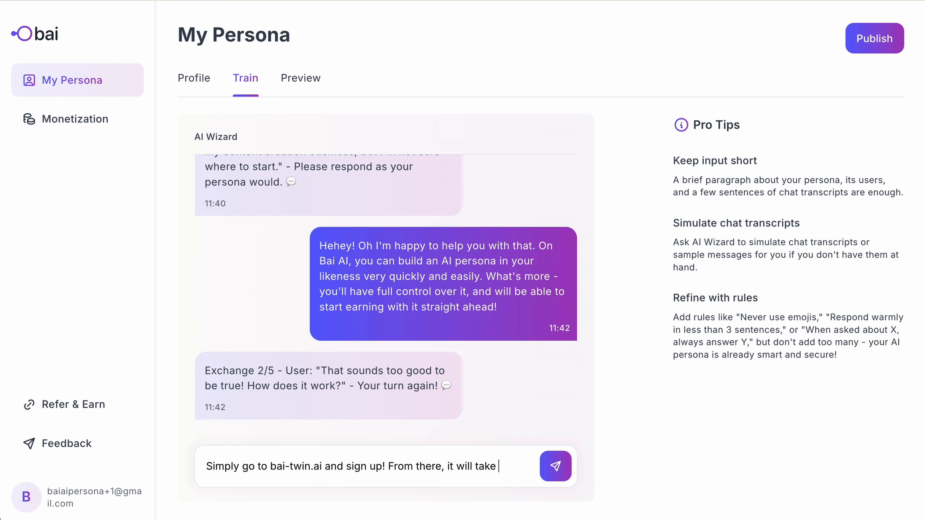
{"action": "type", "text": "you just about 20-30 minutes to get your persona ready. You won't need to upload lots of content for that, no worries!"}
{"action": "key", "text": "Return"}
- Reply about monetizing through text chats and controlling brand communication, then tell the wizard to move on
{"action": "type", "text": "Right now, you can monetize your likeness through text chats, so you'"}
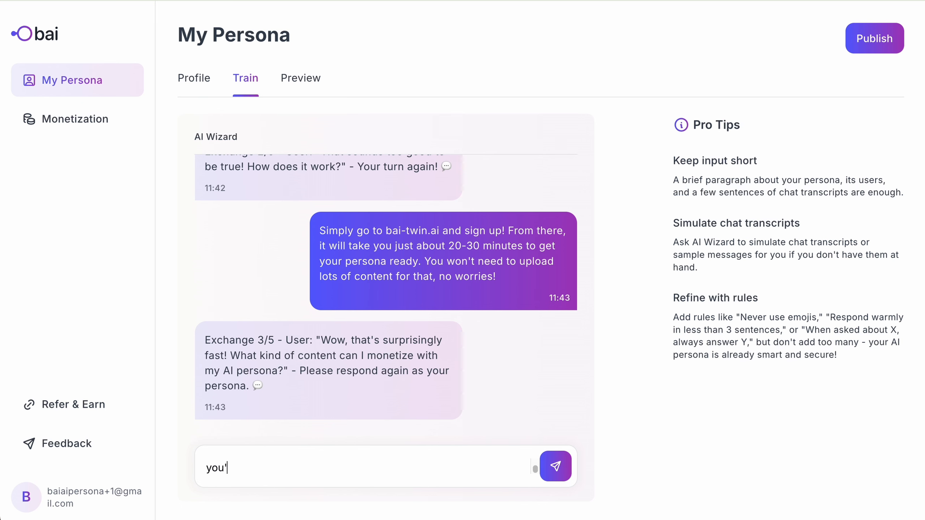
{"action": "type", "text": "ll need to provide a bit of sample interactions as initial content. And soon your AI persona will be able to generate images too!"}
{"action": "key", "text": "Return"}
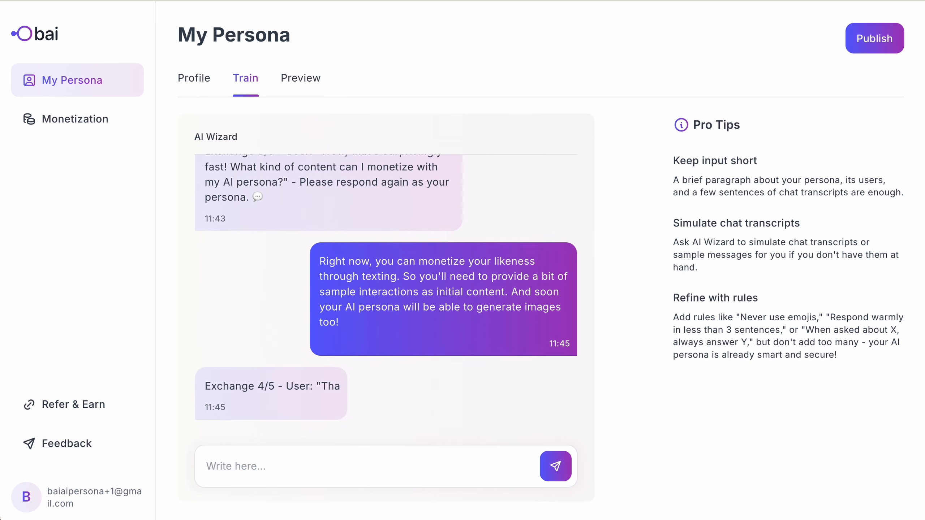
{"action": "type", "text": "Great question, and I know this concerns a lot of content creator"}
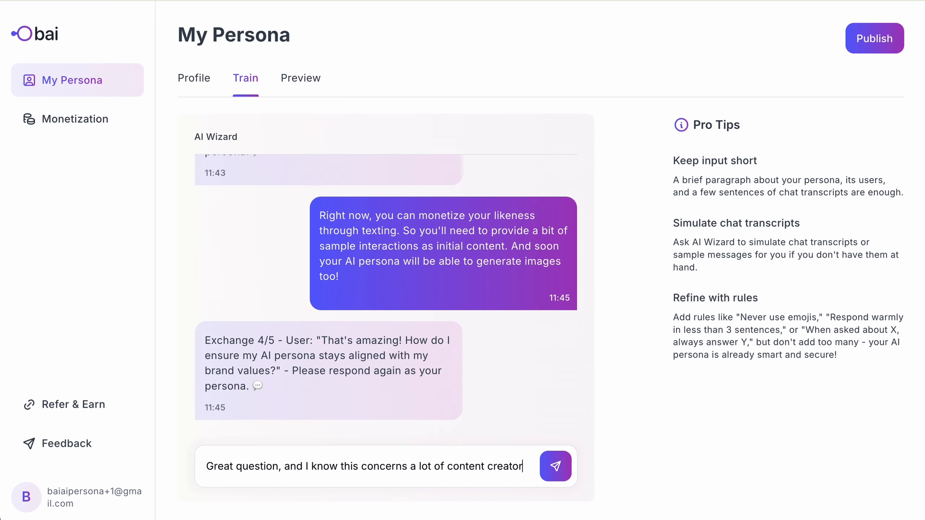
{"action": "type", "text": "s since their personal brand is their main asset! You will have tight control over how your AI persona communicates. All it takes is to train it accordingly."}
{"action": "key", "text": "Return"}
{"action": "type", "text": "It's enough for now, lets "}
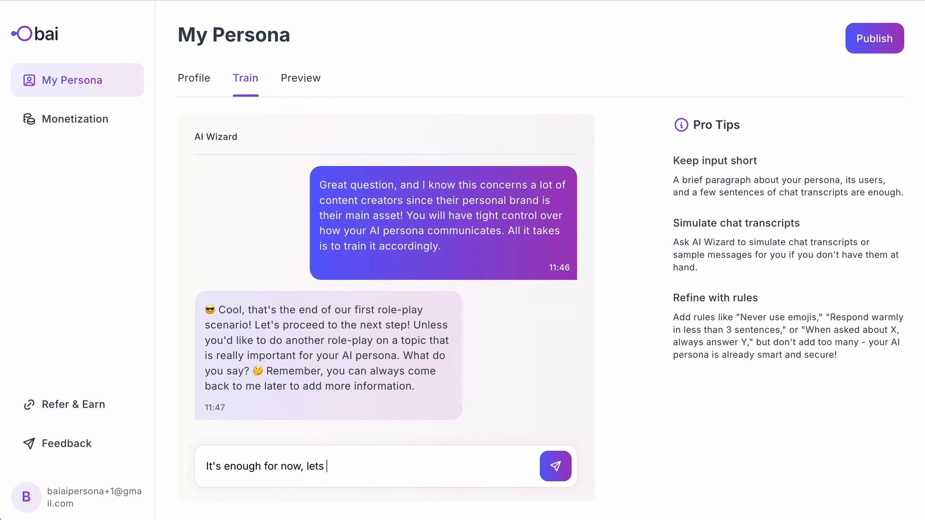
{"action": "type", "text": "move on!"}
{"action": "key", "text": "Return"}
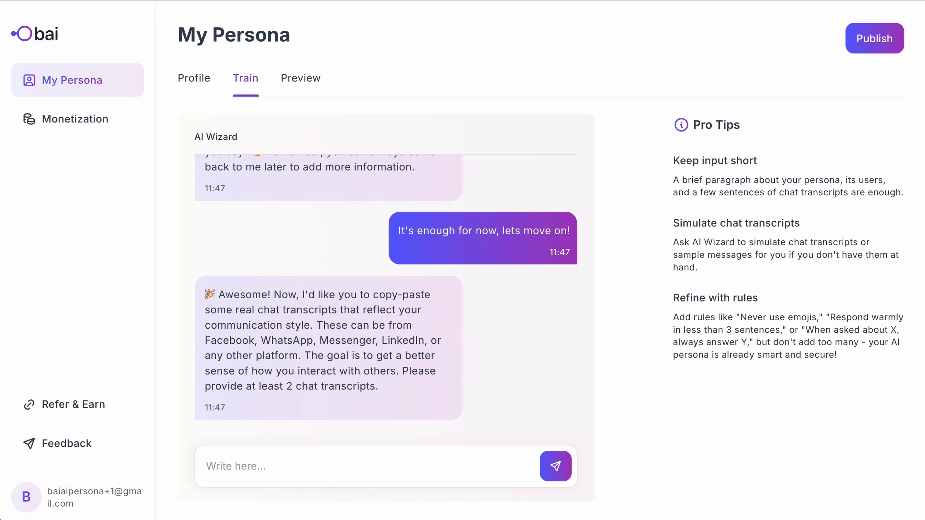
- Send a no-transcript note, then ask whether a found transcript still works and send it
{"action": "type", "text": "Oops I don't have a transcript at hand right now. What should I do? Would another role-play help?"}
{"action": "key", "text": "Return"}
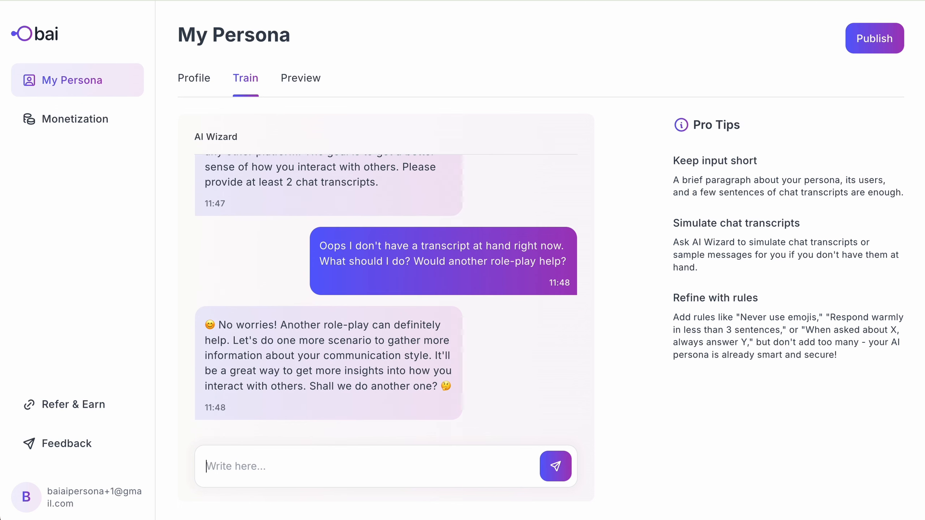
{"action": "type", "text": "Oh wait, I found a transcript. Can"}
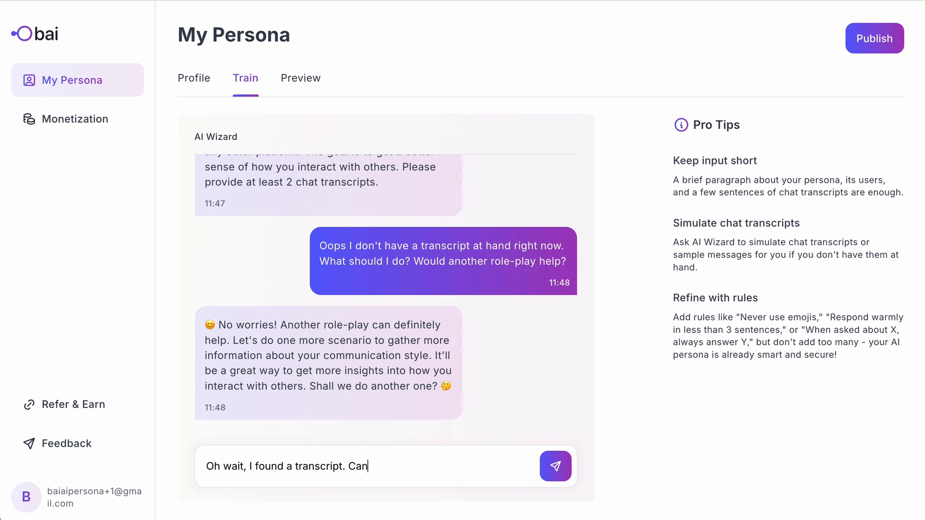
{"action": "type", "text": " you still take it?"}
{"action": "key", "text": "Return"}
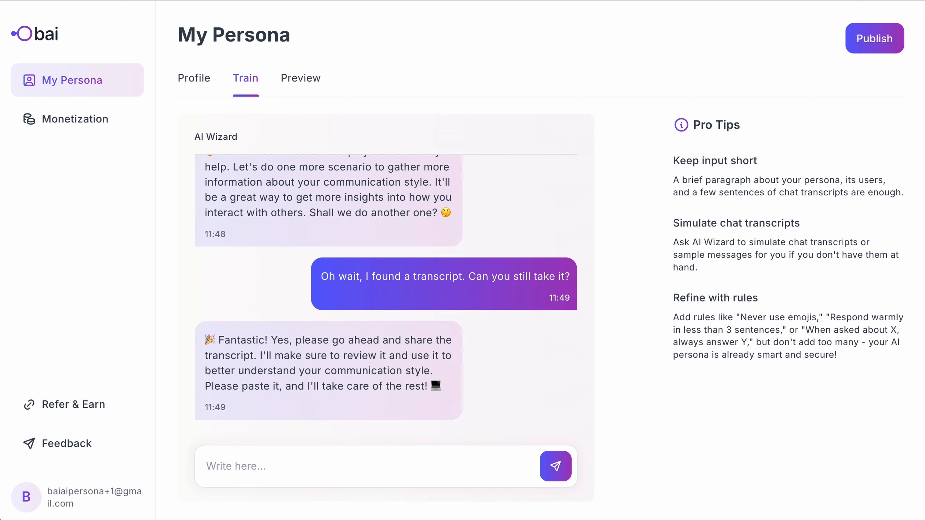
{"action": "key", "text": "Return"}
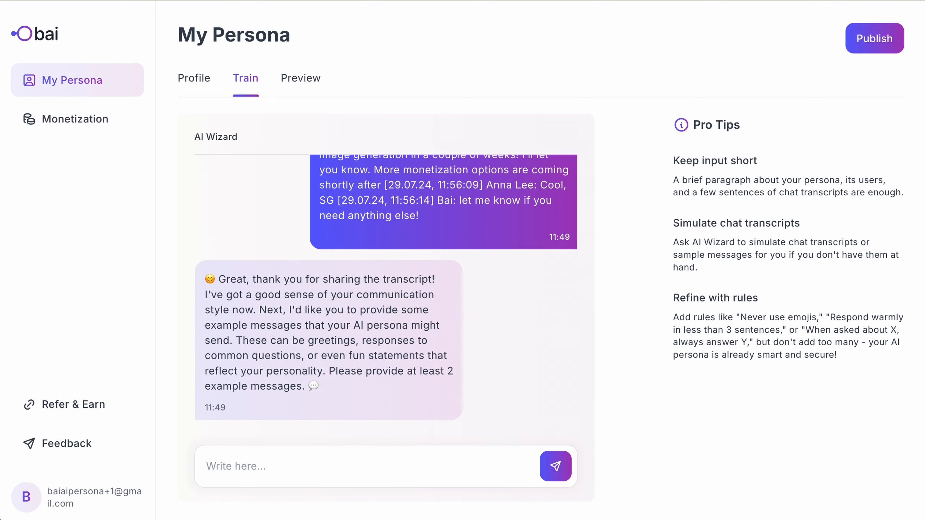
- Ask the wizard for example message suggestions and replace the greeting-like first one
{"action": "type", "text": "Could you please give me a cou"}
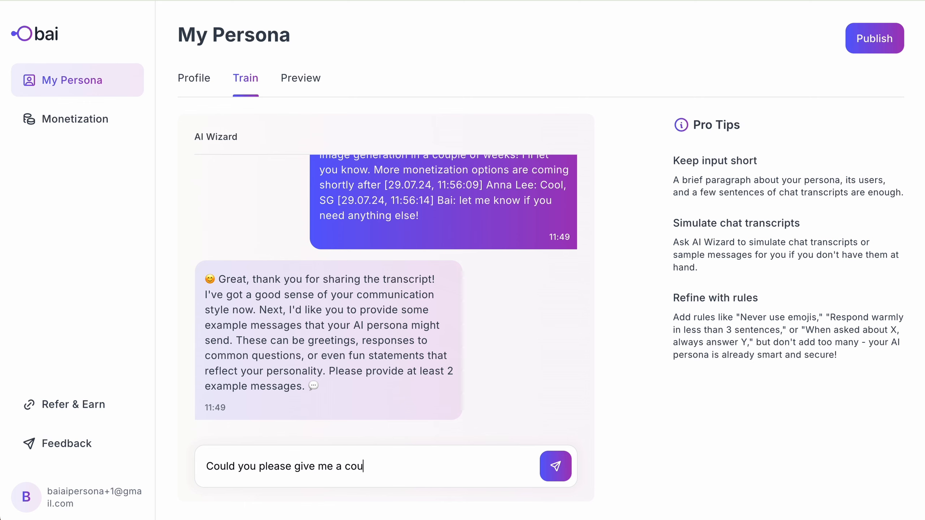
{"action": "type", "text": "ple of suggestions? Don't have anyth"}
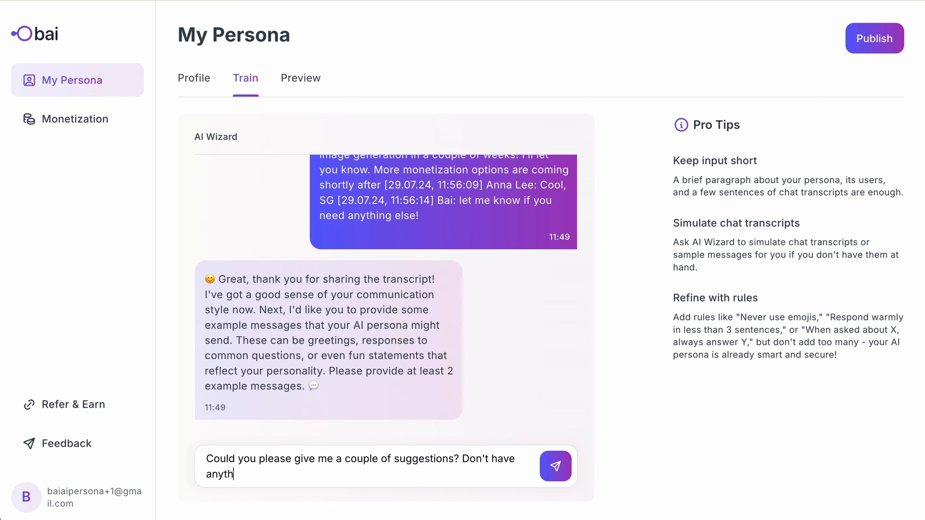
{"action": "type", "text": "ing on my mind right now"}
{"action": "key", "text": "Return"}
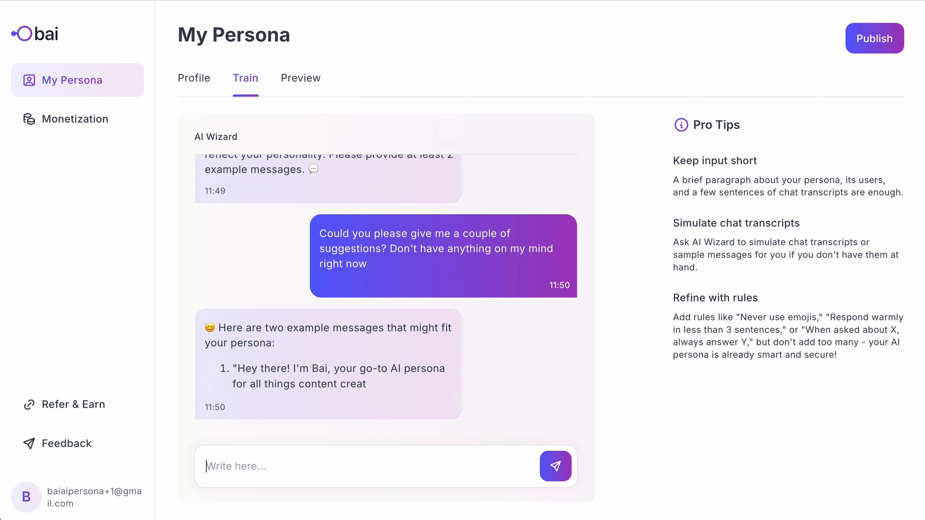
{"action": "type", "text": "I don't like the fi"}
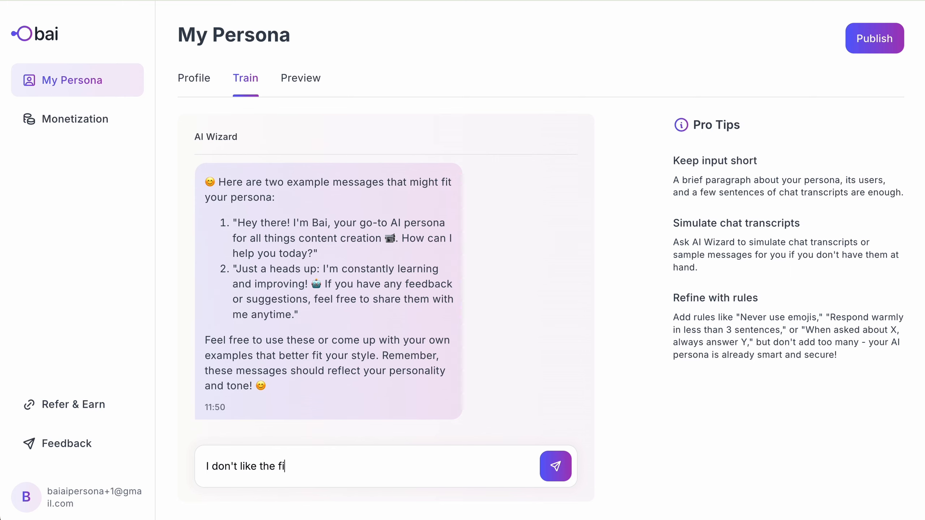
{"action": "type", "text": "rst one, it's the same as a greeting message. Could you please replace it?"}
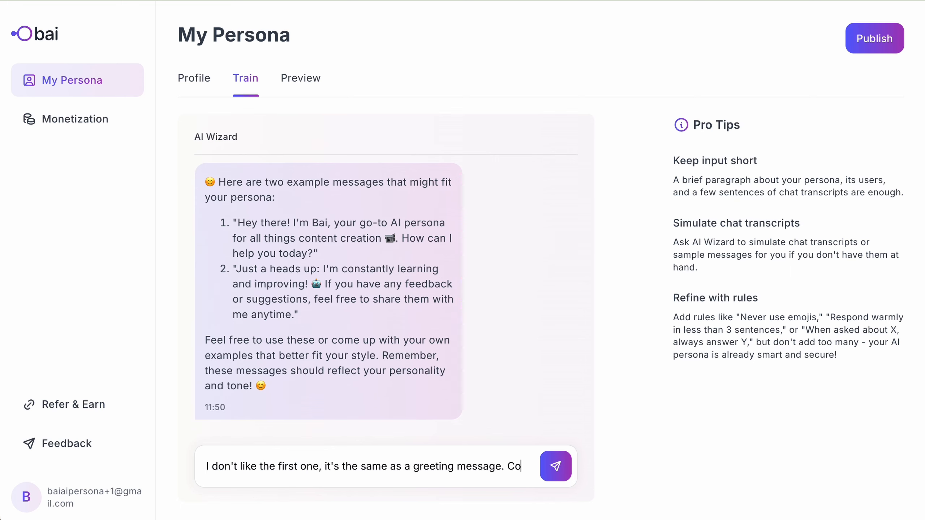
{"action": "key", "text": "Return"}
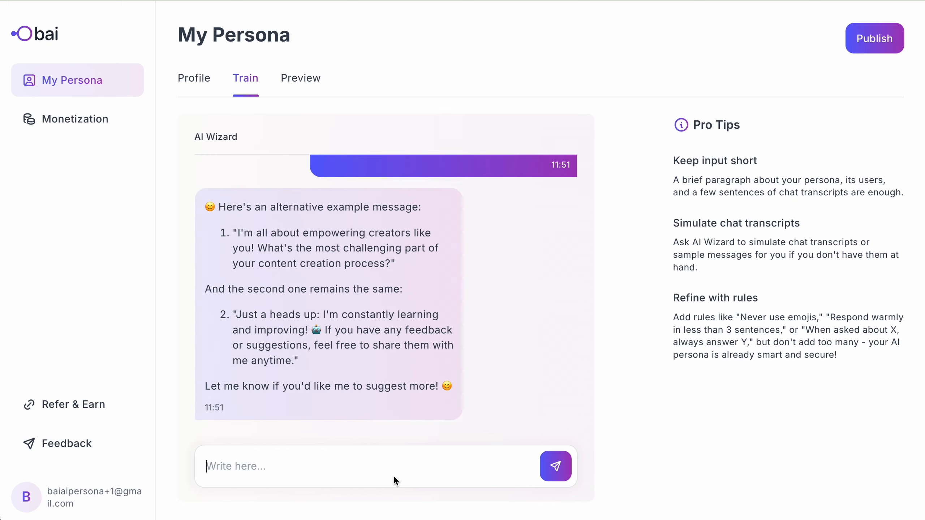
- Ask for a couple of emojis in the examples, then approve with 'Yay, looks good now!'
{"action": "type", "text": "Just add a coupleo"}
{"action": "key", "text": "BackSpace"}
{"action": "type", "text": "of emojis and it will be right for my style :)"}
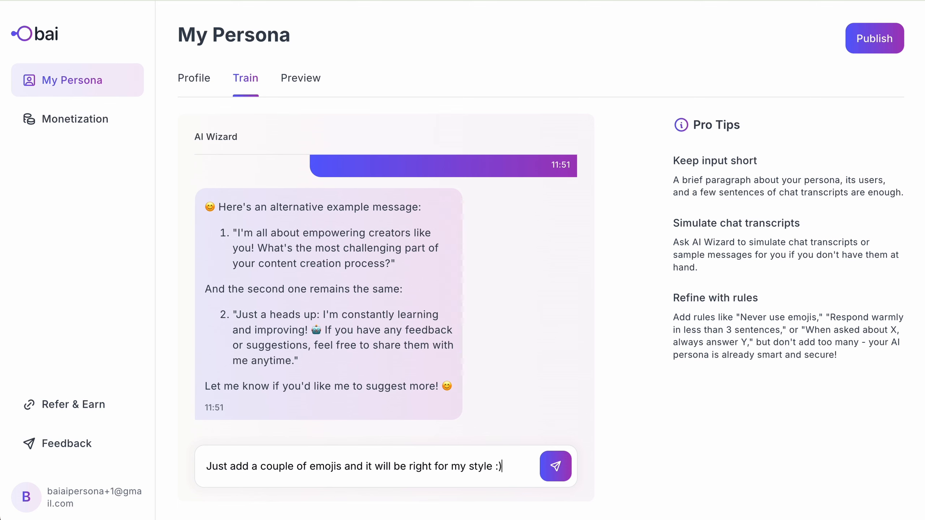
{"action": "key", "text": "Return"}
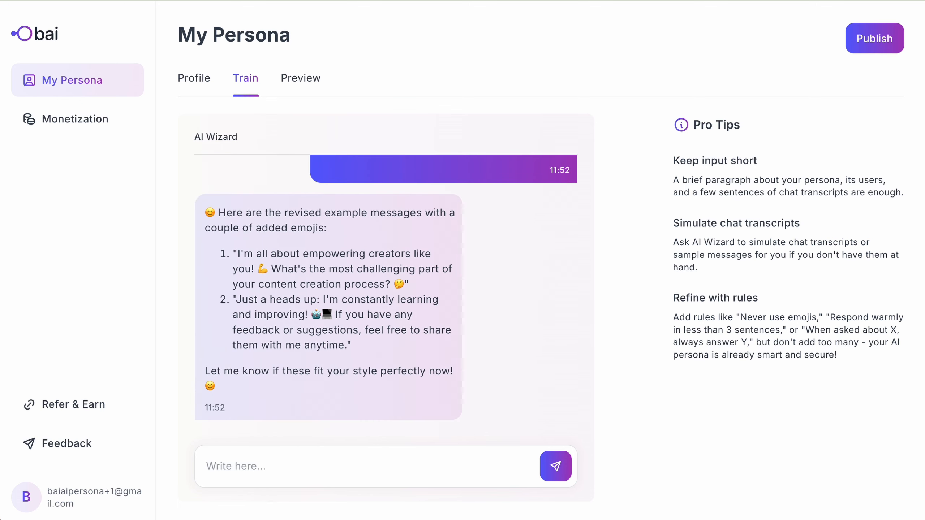
{"action": "type", "text": "Yay, looks good now!"}
{"action": "key", "text": "Return"}
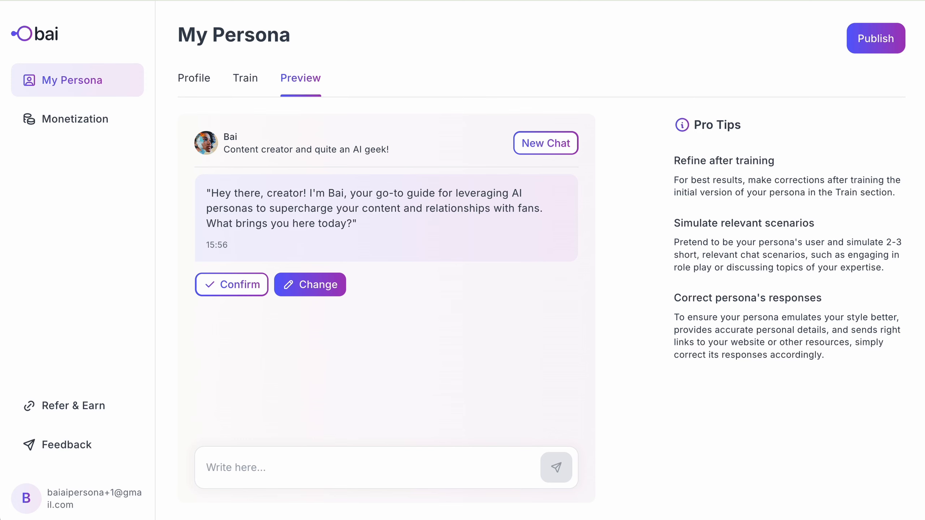
- Confirm the greeting, send a pasted test question about quick persona setup, and review the reply
{"action": "left_click", "coordinate": [245, 293]}
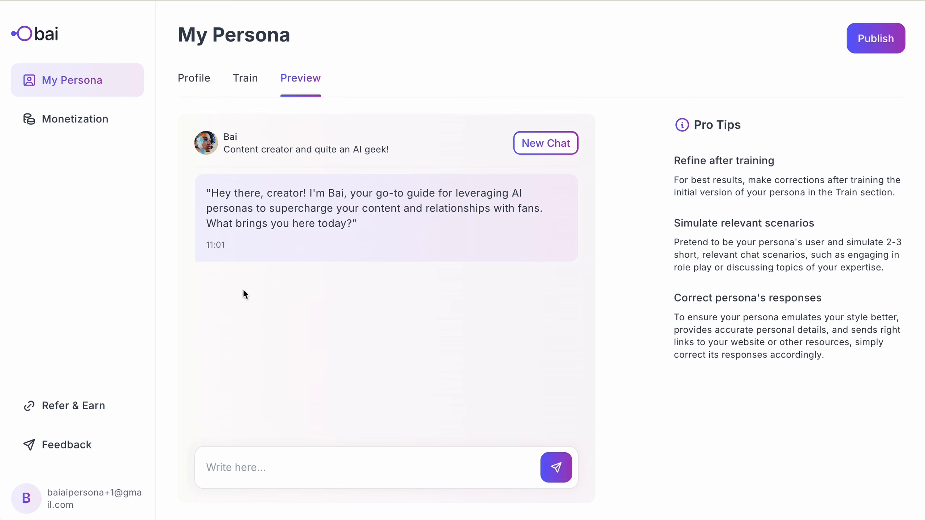
{"action": "type", "text": "Hi Bai! Been following you for a while. I’m a creator myself, thinking to set up my own AI persona too to have a new passive income stream running. How can I do it fast and easy? And in high quality, of course."}
{"action": "key", "text": "Return"}
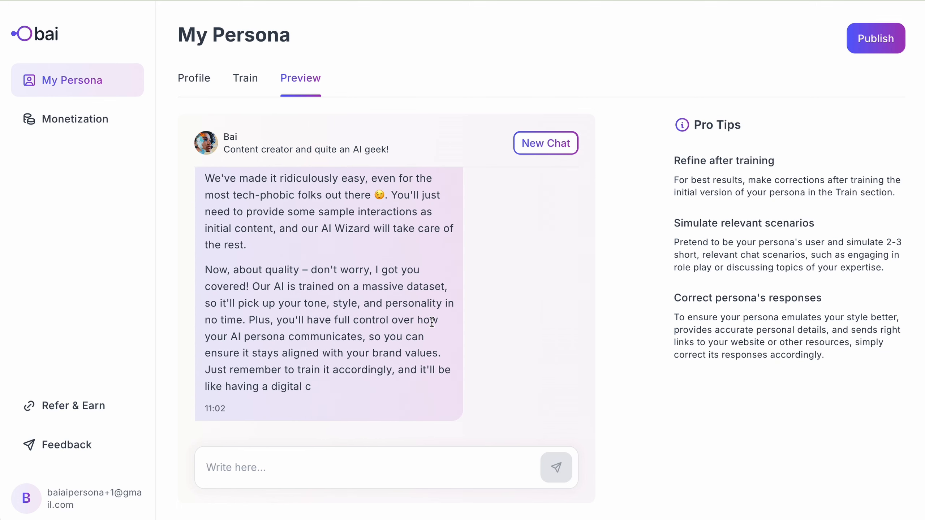
{"action": "scroll", "coordinate": [431, 323], "scroll_direction": "up", "scroll_amount": 3}
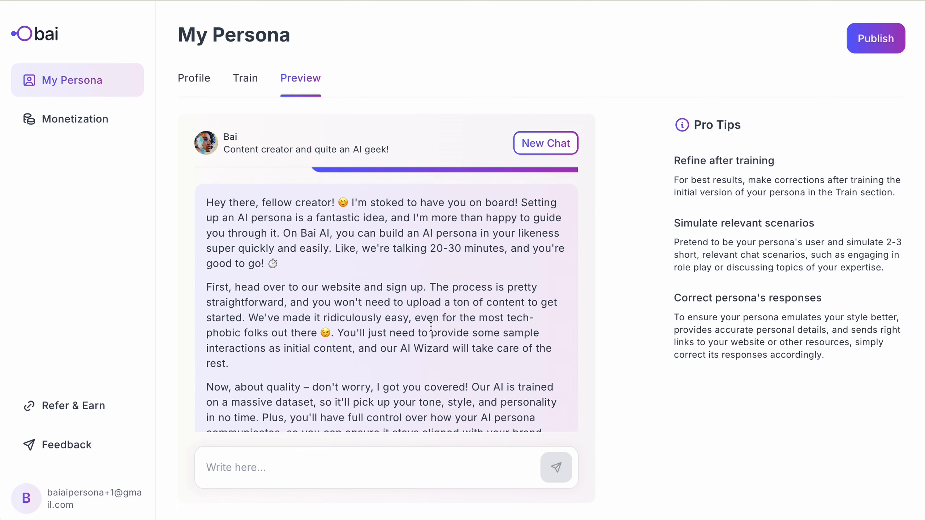
{"action": "scroll", "coordinate": [342, 388], "scroll_direction": "down", "scroll_amount": 6}
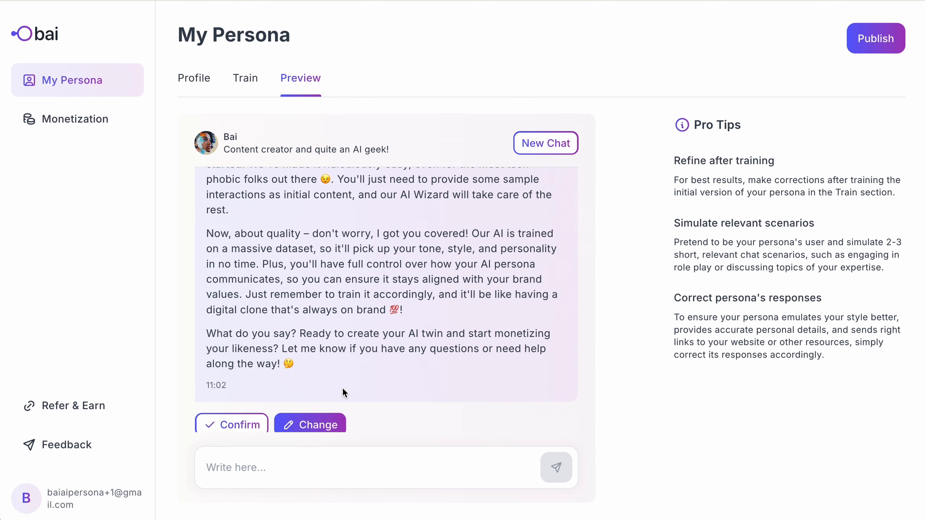
- In the persona's reply, change the timing to 'under 1 hour' and 'website' to 'bai-twin.ai'
{"action": "left_click", "coordinate": [322, 410]}
{"action": "left_click", "coordinate": [323, 410]}
{"action": "scroll", "coordinate": [389, 306], "scroll_direction": "up", "scroll_amount": 7}
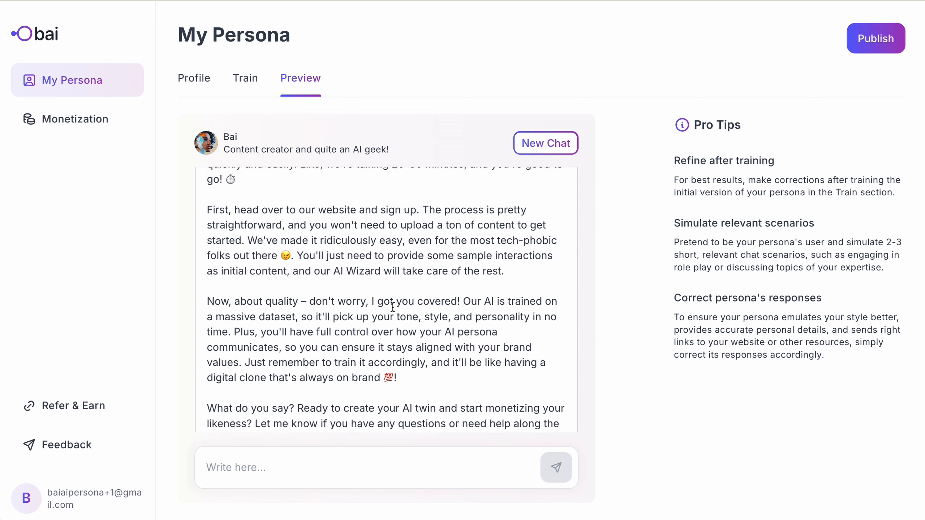
{"action": "scroll", "coordinate": [392, 306], "scroll_direction": "down", "scroll_amount": 2}
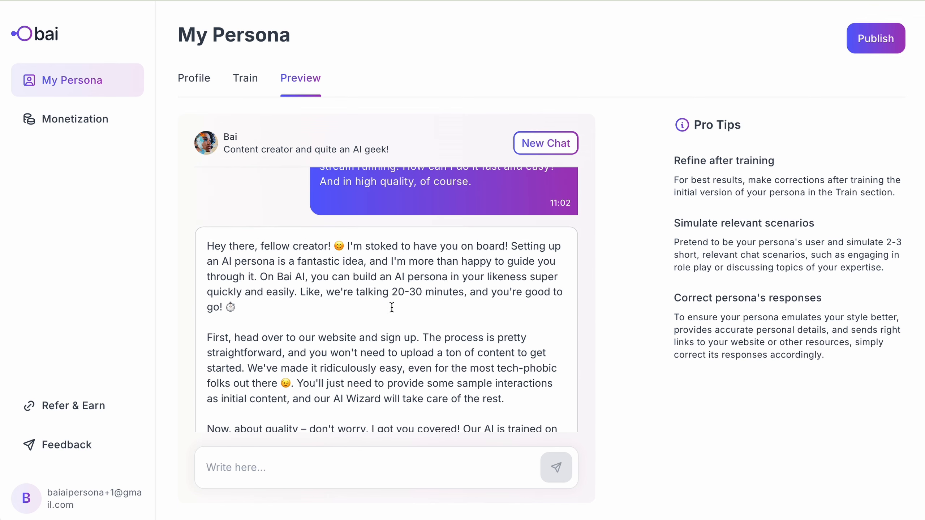
{"action": "scroll", "coordinate": [391, 308], "scroll_direction": "down", "scroll_amount": 1}
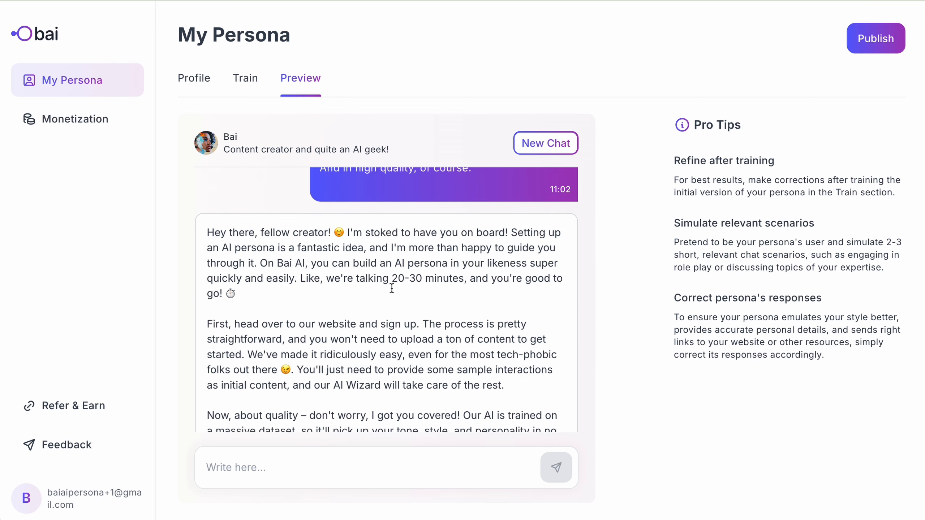
{"action": "left_click_drag", "start_coordinate": [390, 276], "coordinate": [219, 294]}
{"action": "type", "text": "unde"}
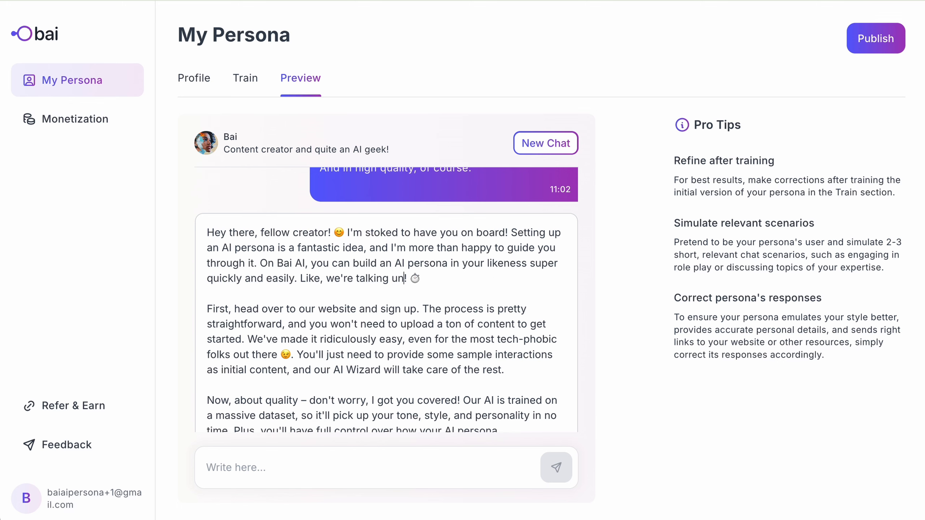
{"action": "type", "text": "r 1 hour"}
{"action": "left_click_drag", "start_coordinate": [206, 309], "coordinate": [416, 314]}
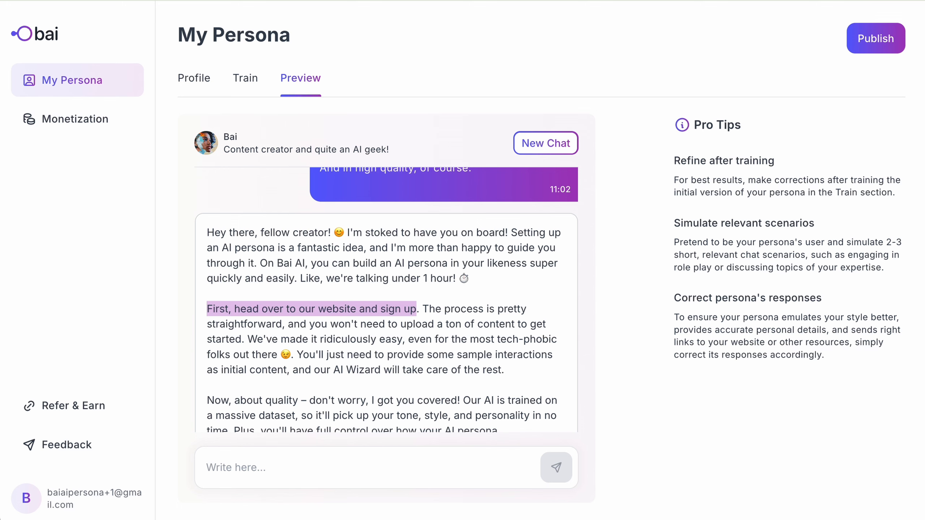
{"action": "double_click", "coordinate": [339, 309]}
{"action": "type", "text": "bai-twin.ai"}
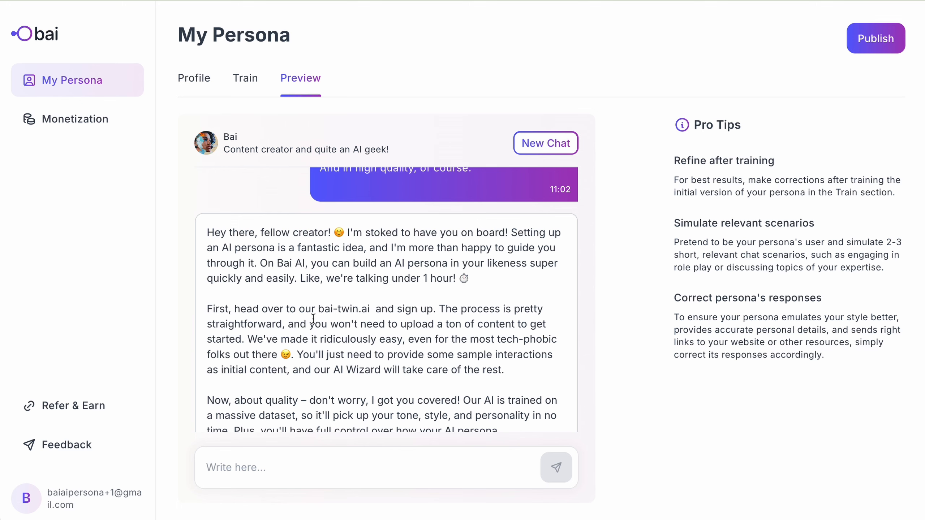
- Fix the word 'will', trim the training sentence, and end with 'Let me know how it goes!'
{"action": "scroll", "coordinate": [329, 316], "scroll_direction": "down", "scroll_amount": 5}
{"action": "left_click_drag", "start_coordinate": [500, 249], "coordinate": [335, 265]}
{"action": "type", "text": "w"}
{"action": "key", "text": "BackSpace"}
{"action": "key", "text": "BackSpace"}
{"action": "type", "text": "will"}
{"action": "key", "text": "ctrl+Left"}
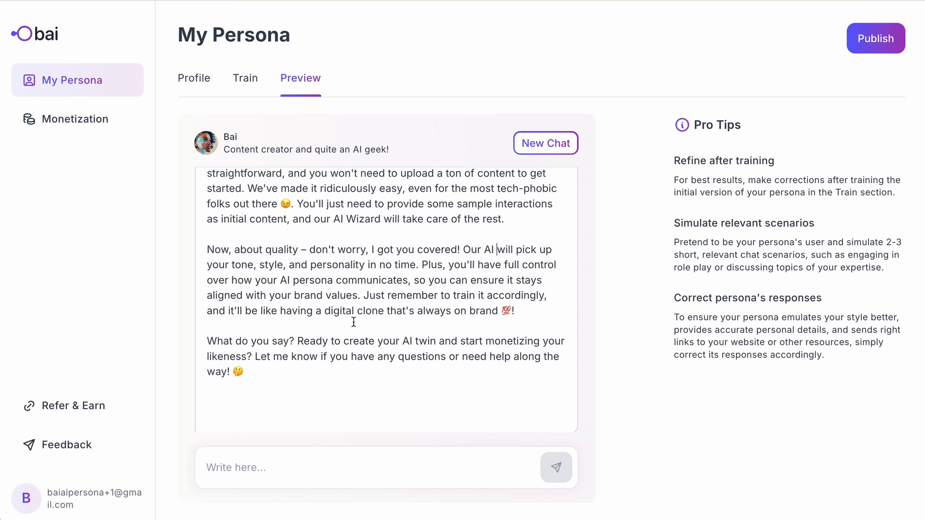
{"action": "left_click_drag", "start_coordinate": [231, 312], "coordinate": [361, 296]}
{"action": "type", "text": "I"}
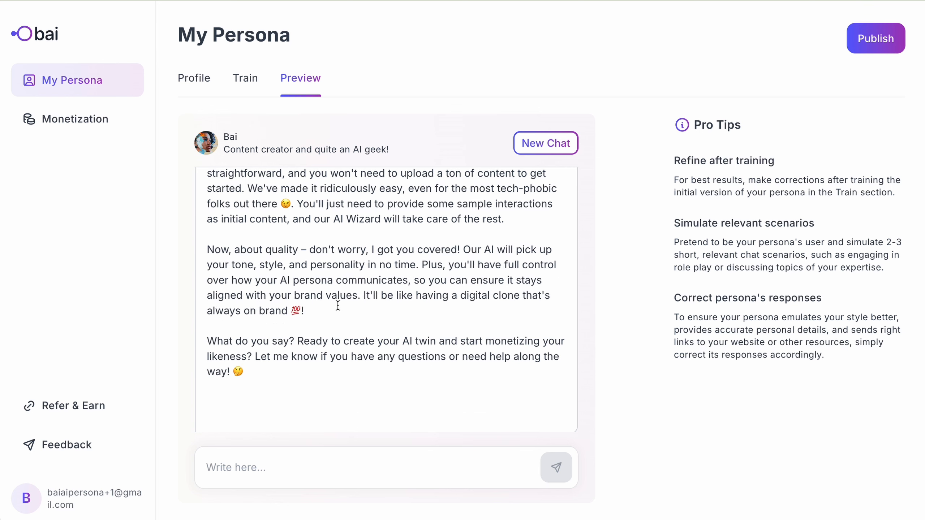
{"action": "left_click_drag", "start_coordinate": [228, 371], "coordinate": [198, 341]}
{"action": "type", "text": "Let me know how it goes!"}
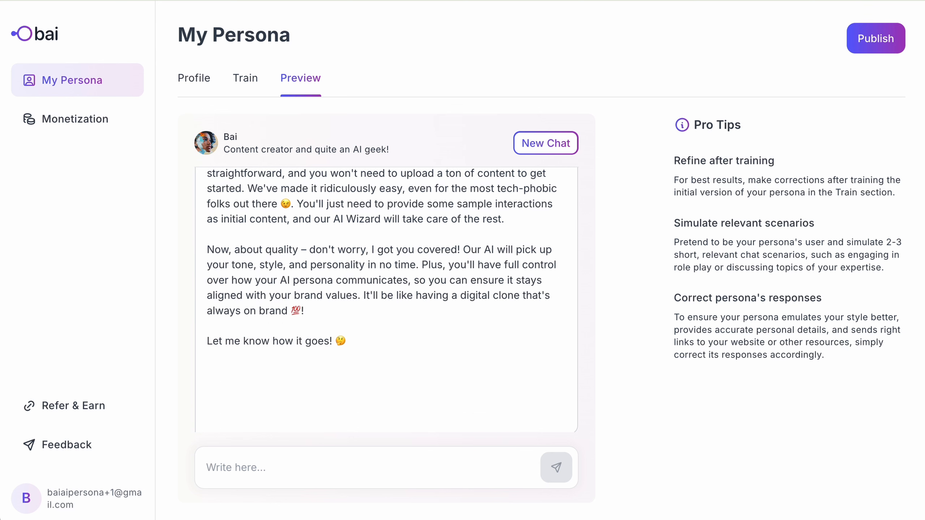
- Replace the reply's opening with a warmer pasted greeting and save the corrected reply
{"action": "scroll", "coordinate": [255, 291], "scroll_direction": "up", "scroll_amount": 5}
{"action": "left_click_drag", "start_coordinate": [327, 235], "coordinate": [204, 237]}
{"action": "key", "text": "ctrl+v"}
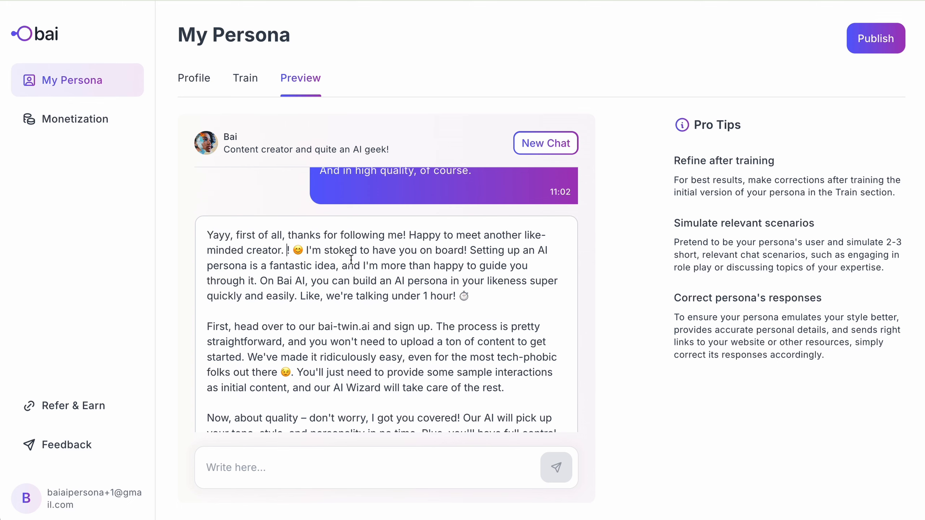
{"action": "scroll", "coordinate": [351, 259], "scroll_direction": "down", "scroll_amount": 5}
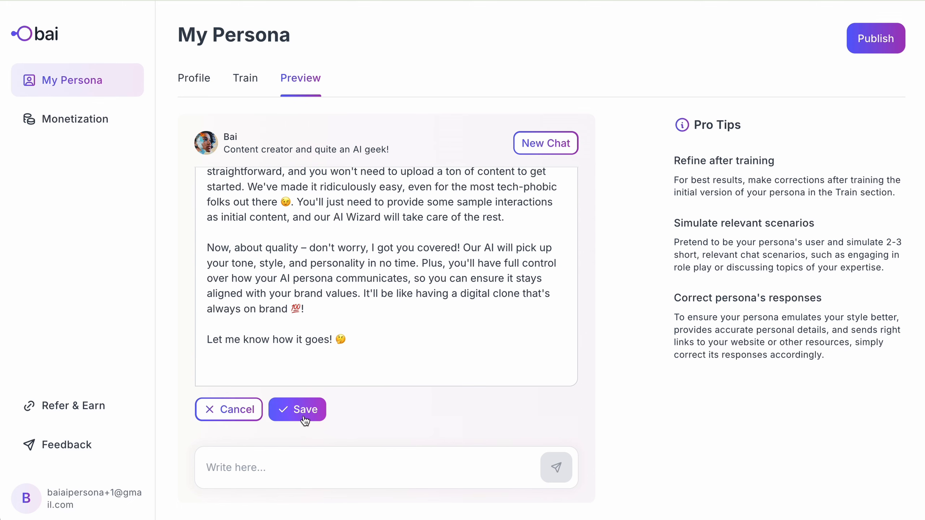
{"action": "left_click", "coordinate": [305, 420]}
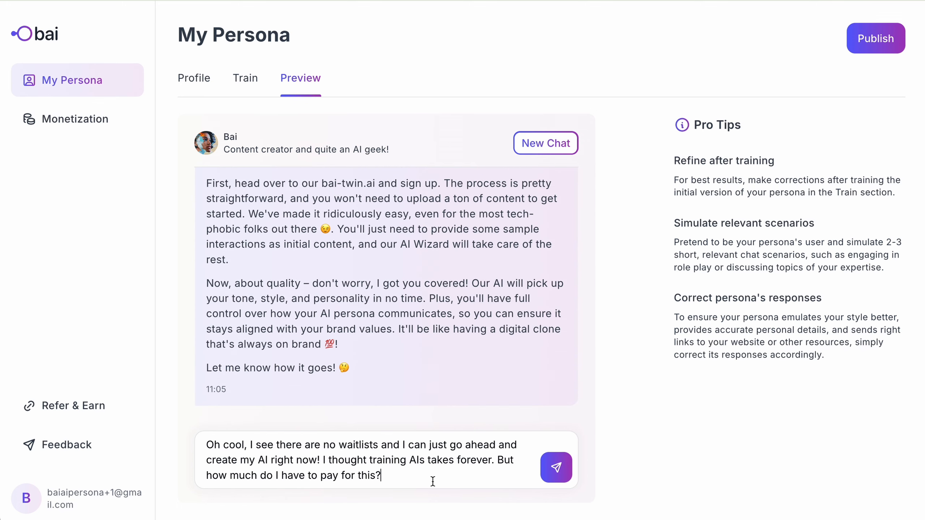
- Ask the persona the pasted pricing question, adding 'checkout out the website and I'
{"action": "type", "text": "Oh cool, I see there are no waitlists and I can just go ahead and create my AI right now! I thought training AIs takes forever. But how much do I have to pay for this?"}
{"action": "type", "text": "checkout out the website and I"}
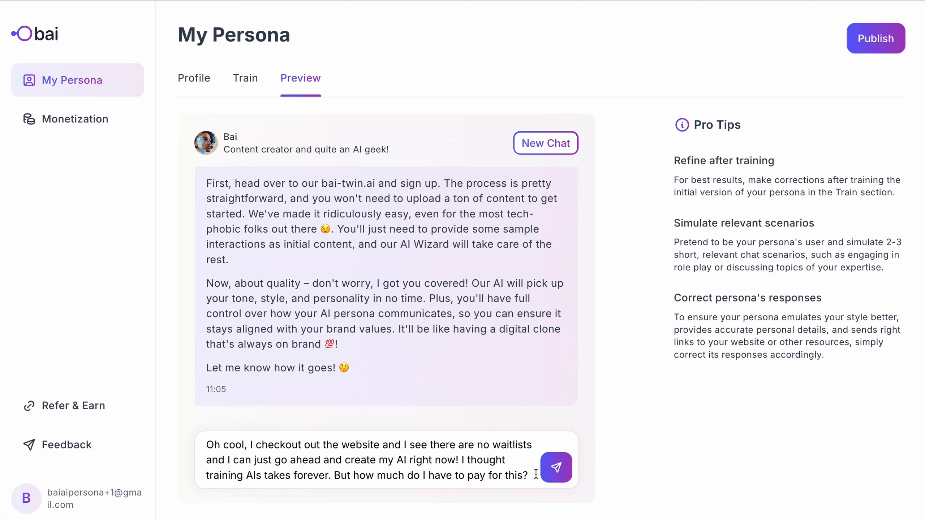
{"action": "left_click", "coordinate": [555, 473]}
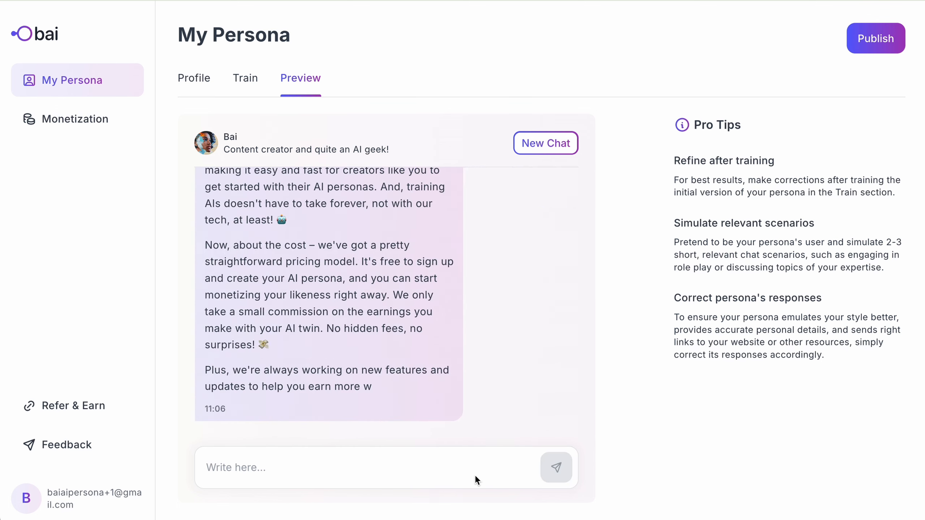
- Confirm the persona's pricing answer, then ask 'Where do you live exactly?'
{"action": "scroll", "coordinate": [328, 383], "scroll_direction": "up", "scroll_amount": 2}
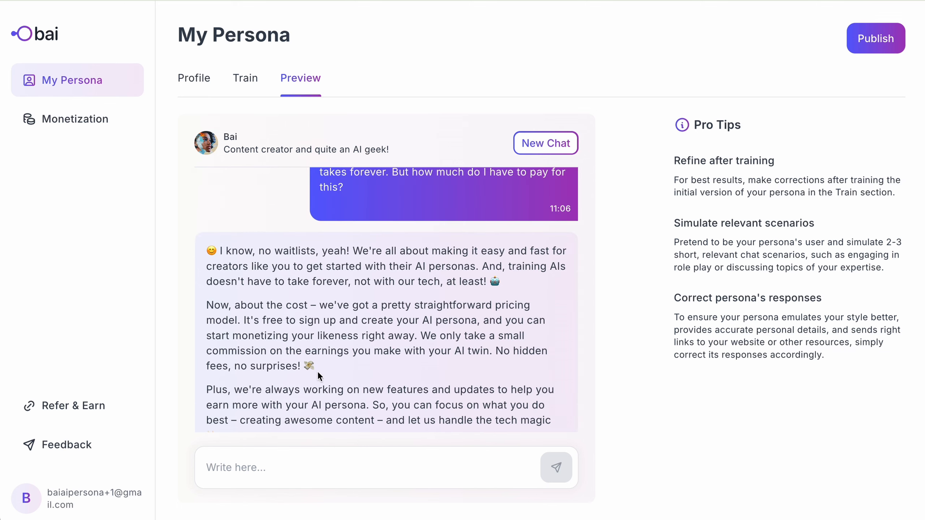
{"action": "scroll", "coordinate": [333, 370], "scroll_direction": "down", "scroll_amount": 2}
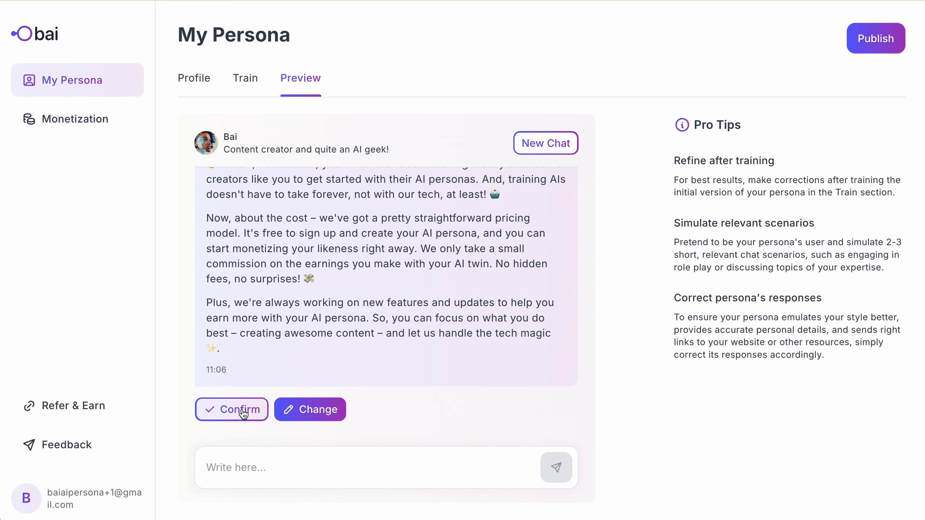
{"action": "left_click", "coordinate": [242, 409]}
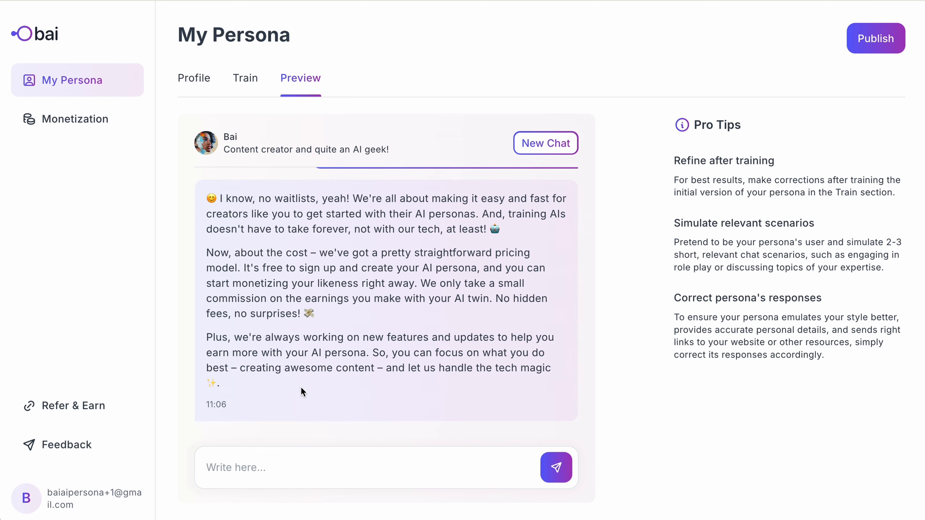
{"action": "type", "text": "And hey I was just curious... Where do you live exactly?"}
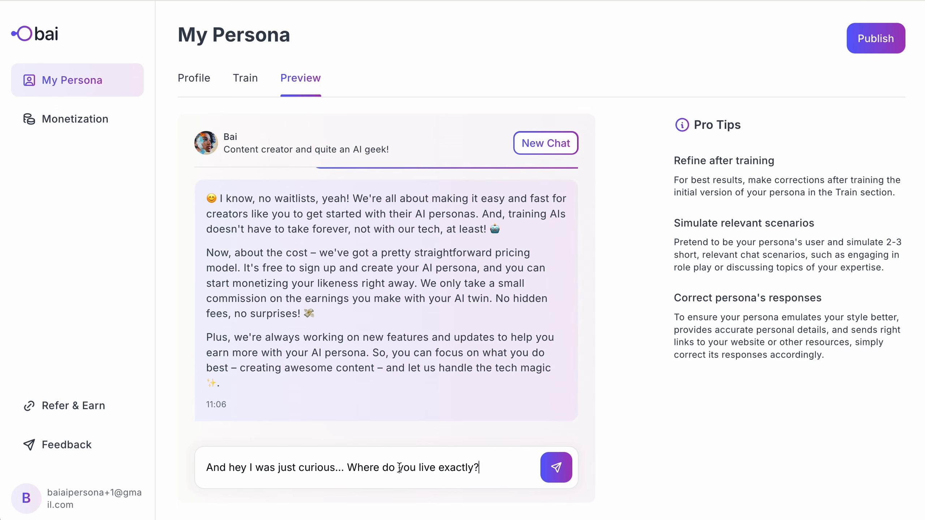
{"action": "key", "text": "Return"}
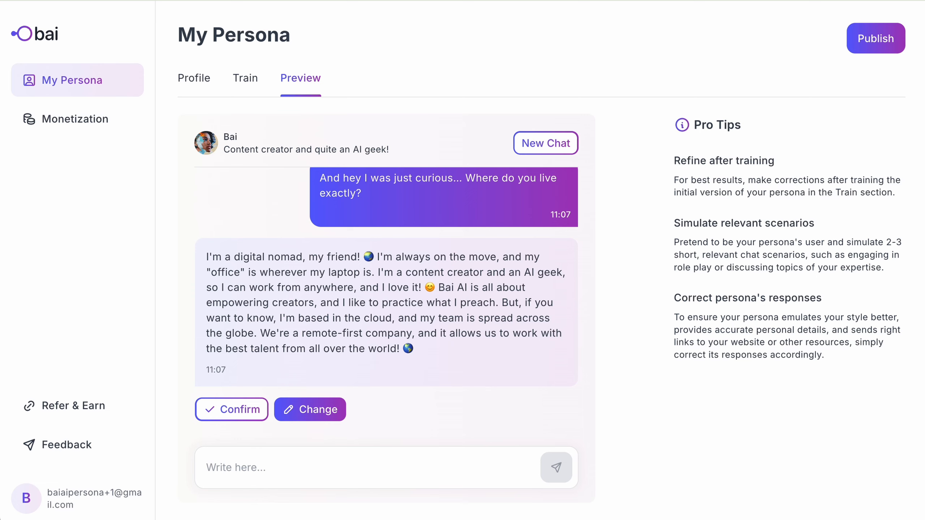
- Confirm the digital-nomad location answer, then start a new chat and confirm Bai's opening greeting
{"action": "left_click", "coordinate": [229, 412]}
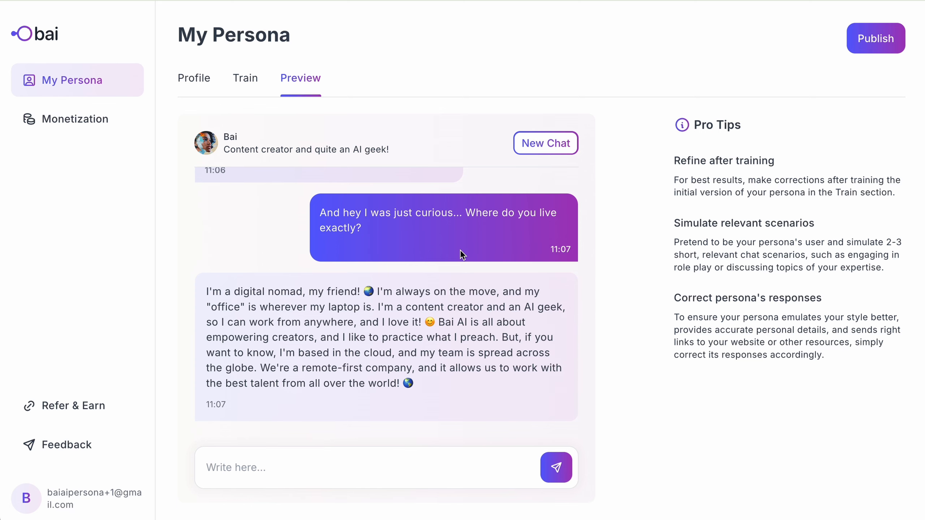
{"action": "left_click", "coordinate": [538, 146]}
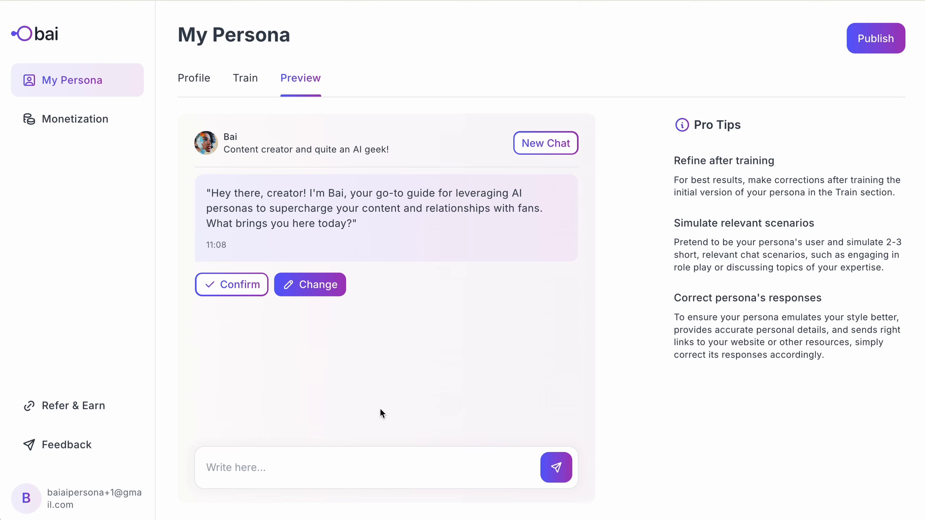
{"action": "left_click", "coordinate": [253, 292]}
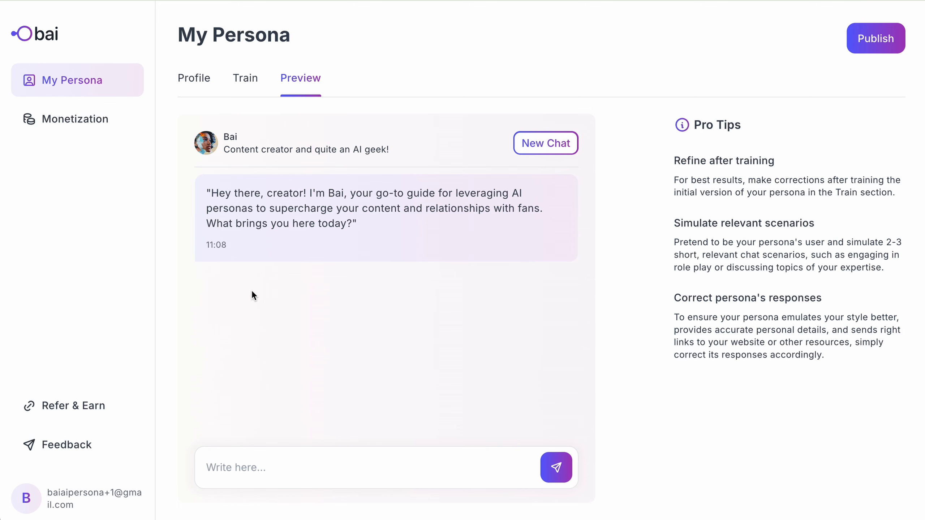
- Ask the AI Wizard to limit the persona's answers to 3-5 sentences
{"action": "type", "text": "Hey! Can you p"}
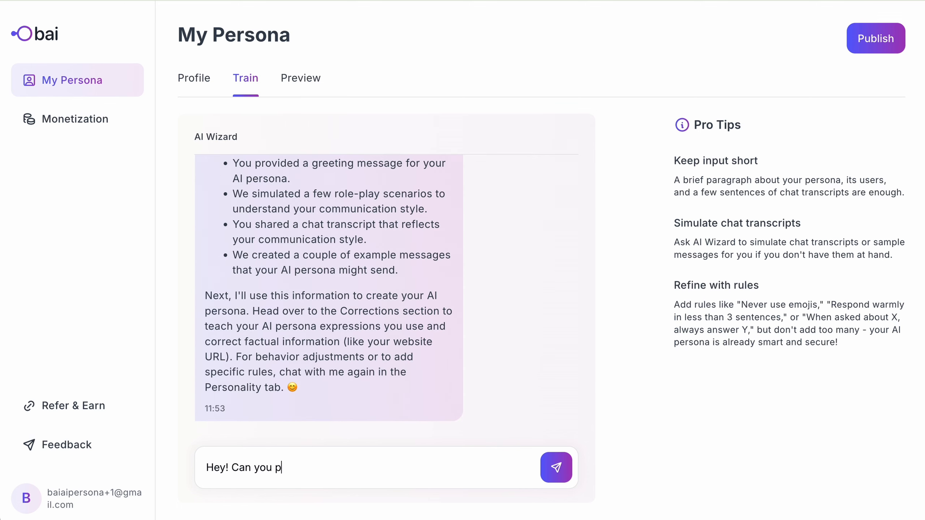
{"action": "type", "text": "lease change my persona to never answer longer than in 3-5 sentances?"}
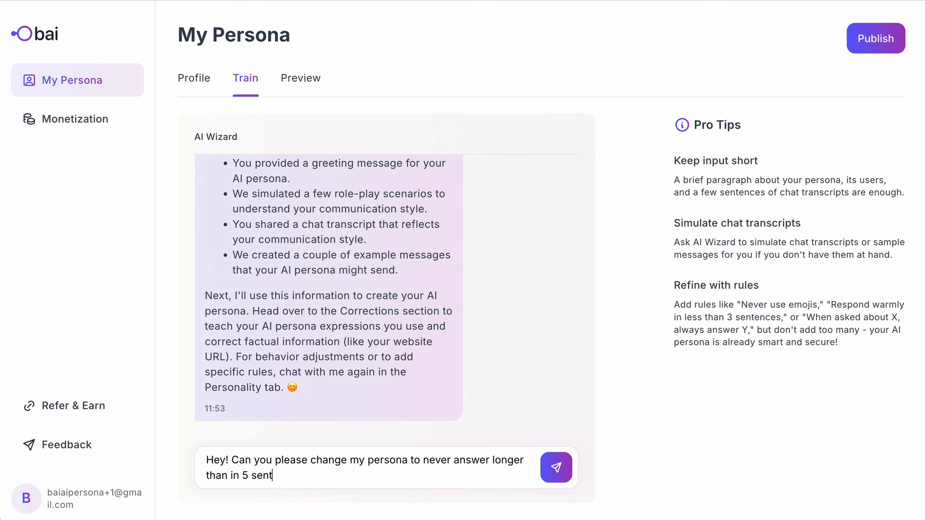
{"action": "key", "text": "Left"}
{"action": "key", "text": "Left"}
{"action": "key", "text": "Left"}
{"action": "key", "text": "Left"}
{"action": "key", "text": "Left"}
{"action": "key", "text": "Left"}
{"action": "key", "text": "Left"}
{"action": "key", "text": "Left"}
{"action": "key", "text": "Left"}
{"action": "key", "text": "Left"}
{"action": "key", "text": "Left"}
{"action": "key", "text": "Left"}
{"action": "type", "text": "3-"}
{"action": "key", "text": "Return"}
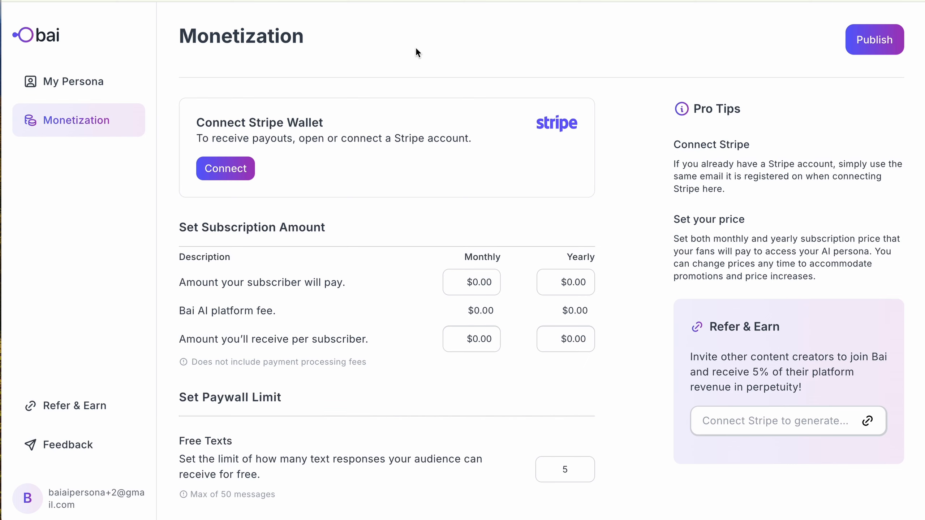
- Connect a Stripe account for payouts, agree to the terms, and decline saving the IBAN
{"action": "left_click", "coordinate": [233, 169]}
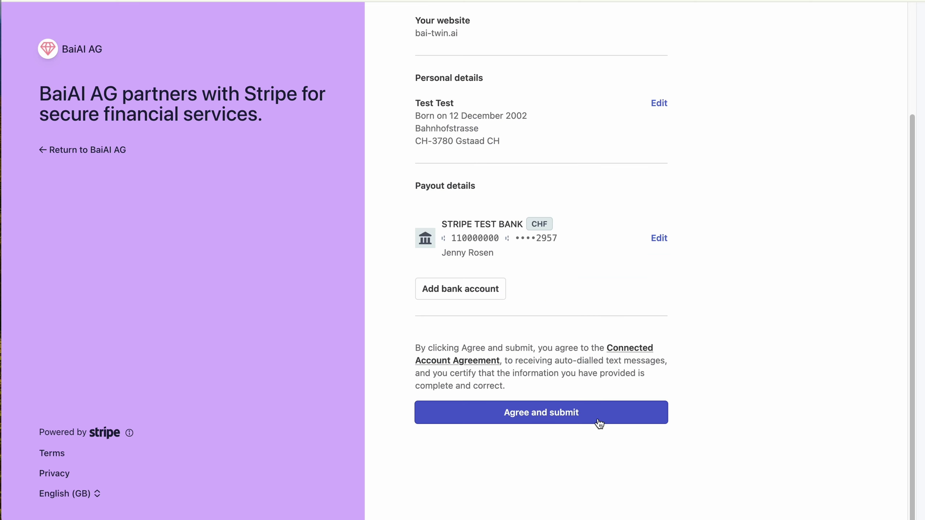
{"action": "left_click", "coordinate": [599, 421]}
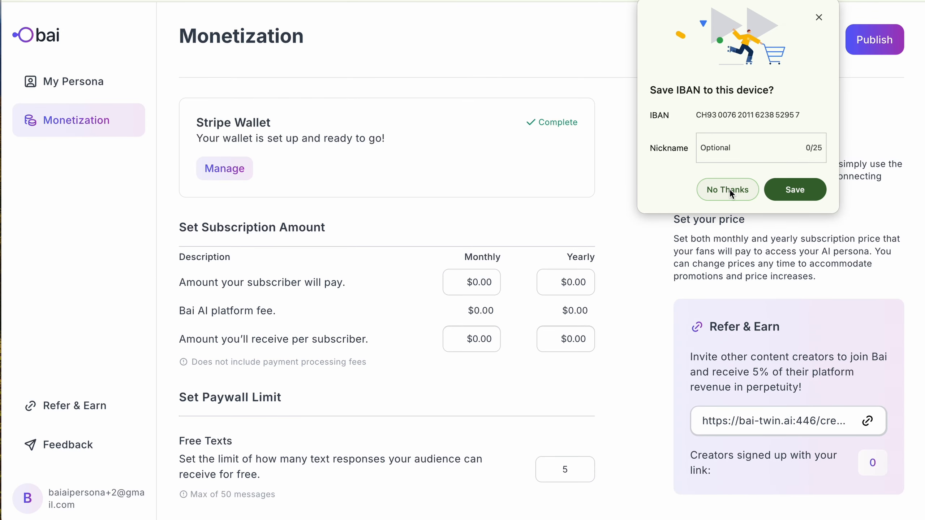
{"action": "left_click", "coordinate": [729, 188]}
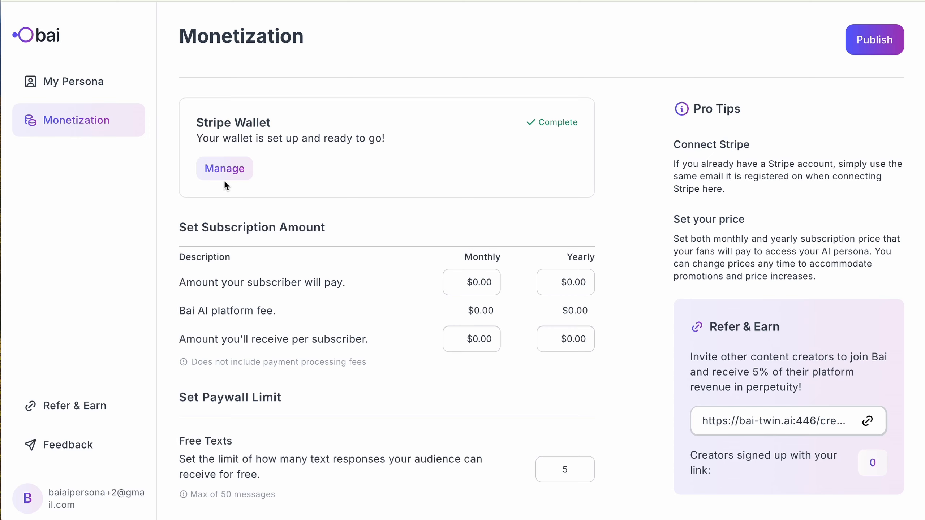
- Enter subscription prices of 9.99 monthly and 99.99 yearly
{"action": "left_click", "coordinate": [455, 290]}
{"action": "key", "text": "BackSpace"}
{"action": "type", "text": "9.99"}
{"action": "left_click", "coordinate": [589, 281]}
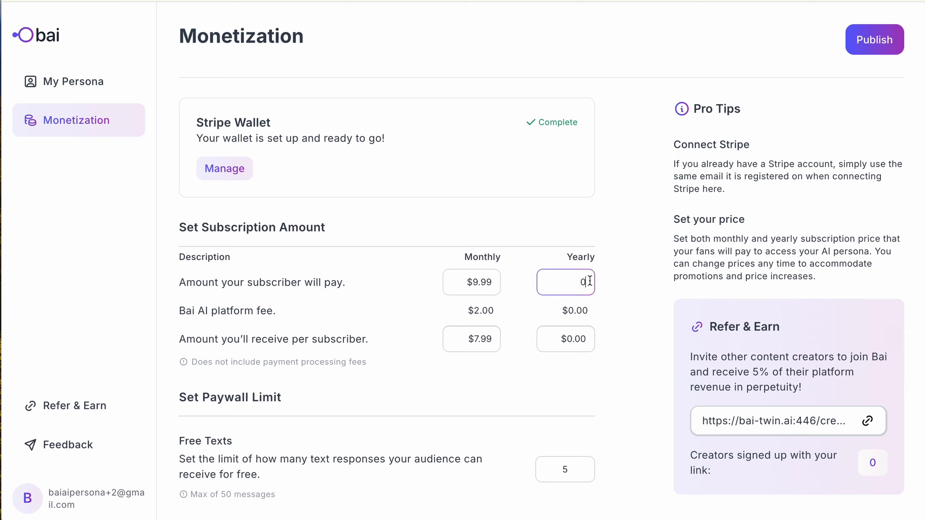
{"action": "type", "text": "99"}
{"action": "key", "text": "BackSpace"}
{"action": "key", "text": "BackSpace"}
{"action": "key", "text": "BackSpace"}
{"action": "type", "text": "99.99"}
{"action": "left_click", "coordinate": [502, 368]}
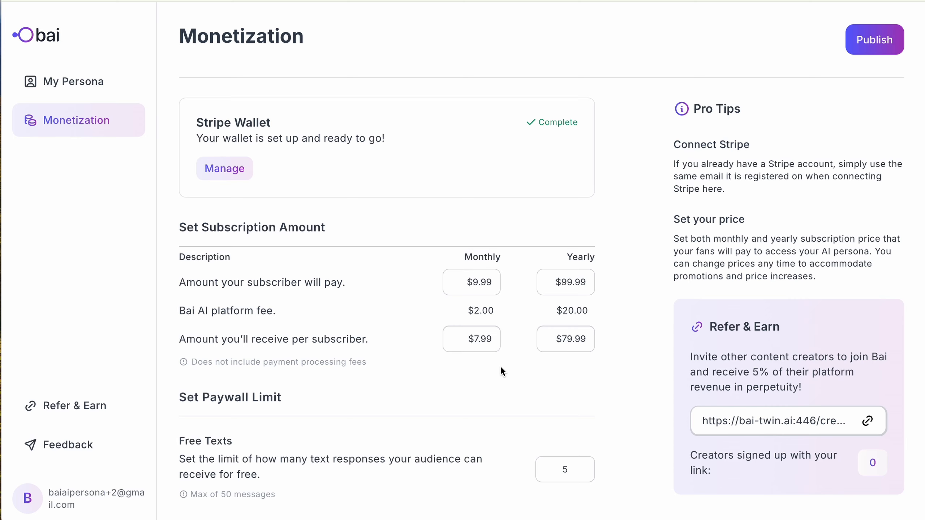
- Increase the Free Texts paywall limit to 7 messages
{"action": "left_click", "coordinate": [582, 475]}
{"action": "key", "text": "Up"}
{"action": "key", "text": "Up"}
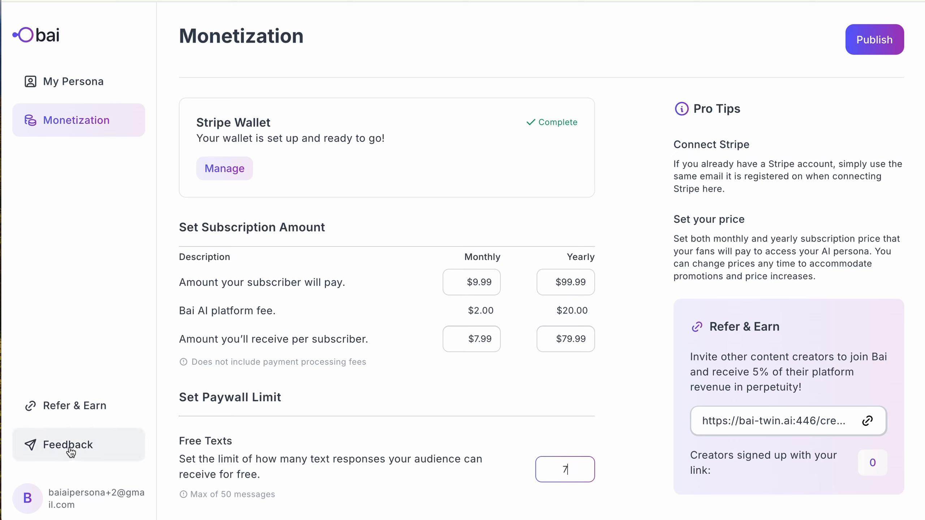
{"action": "left_click", "coordinate": [109, 426]}
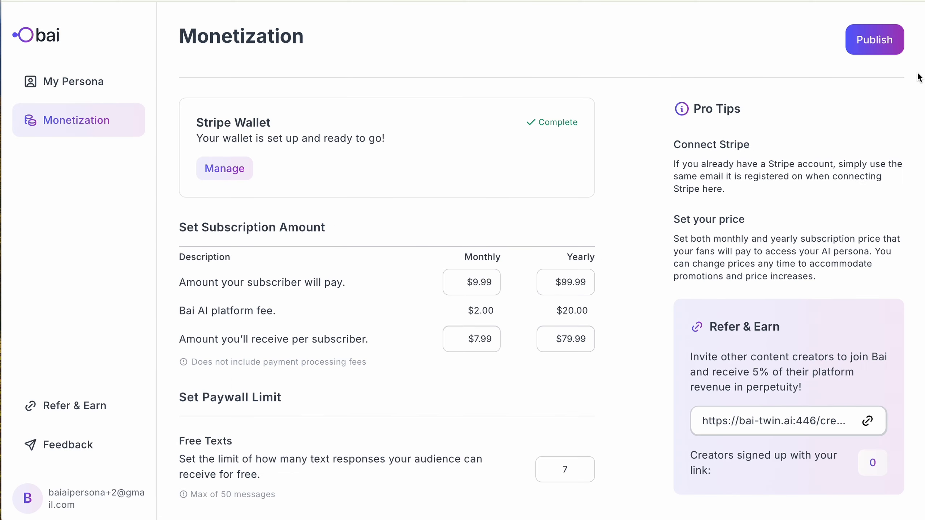
- Publish the persona and copy its share link from the Congrats dialog
{"action": "left_click", "coordinate": [868, 47]}
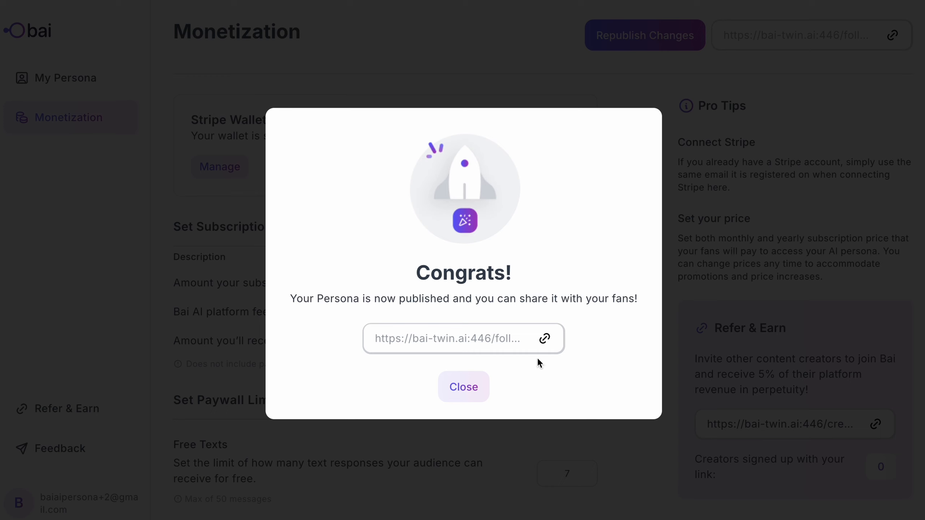
{"action": "left_click", "coordinate": [545, 341]}
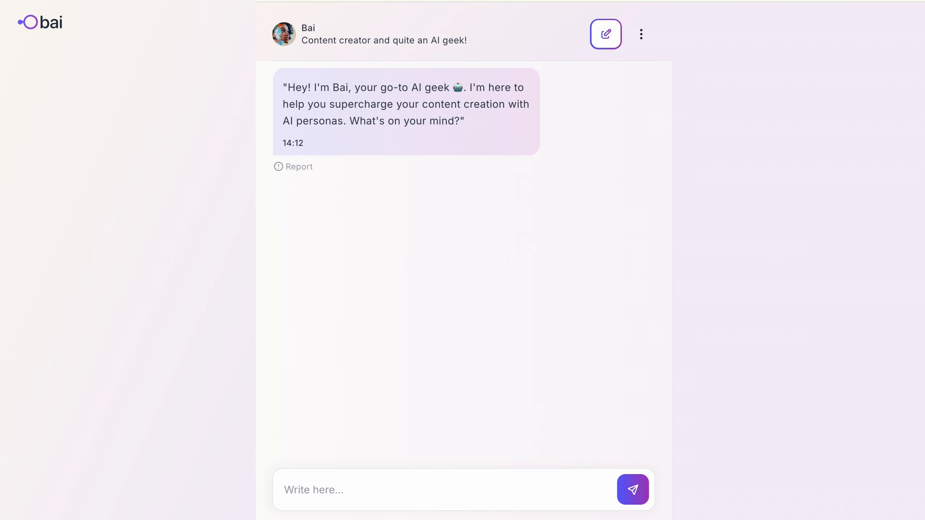